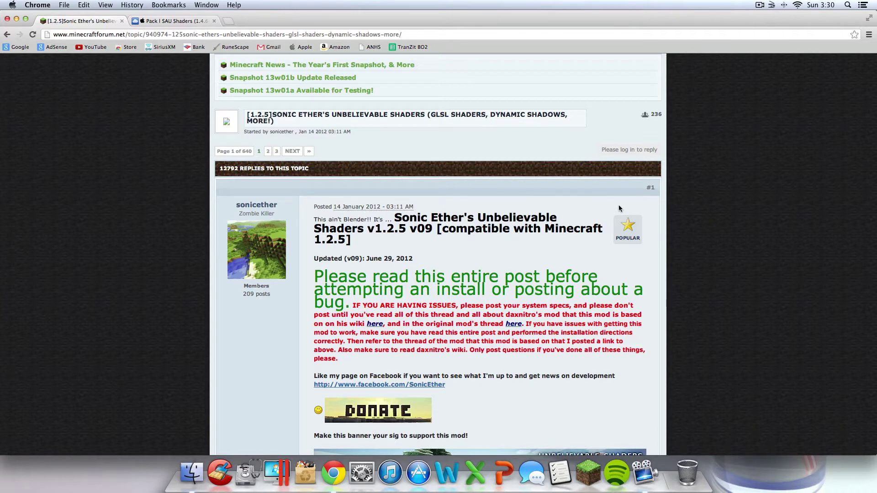
- Look through the screenshots and changelog in the Sonic Ether's Unbelievable Shaders forum post and close its page
scroll(618, 208, "down", 4)
scroll(475, 226, "down", 8)
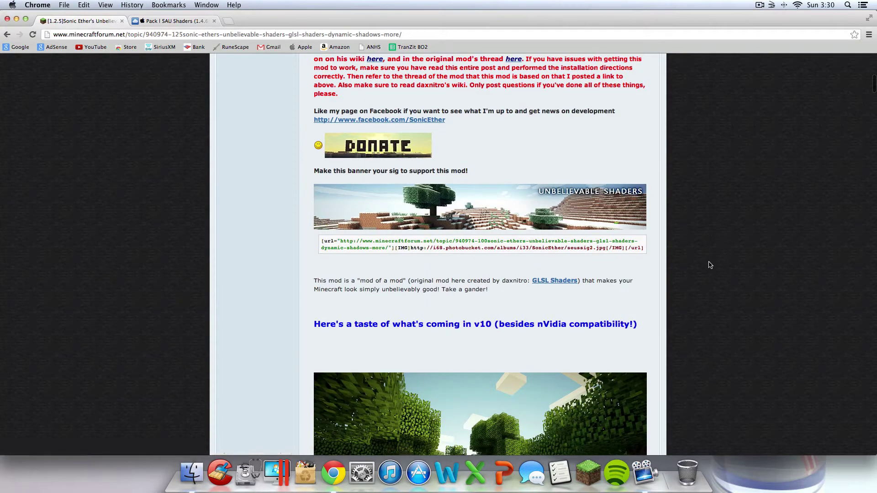
scroll(618, 247, "down", 7)
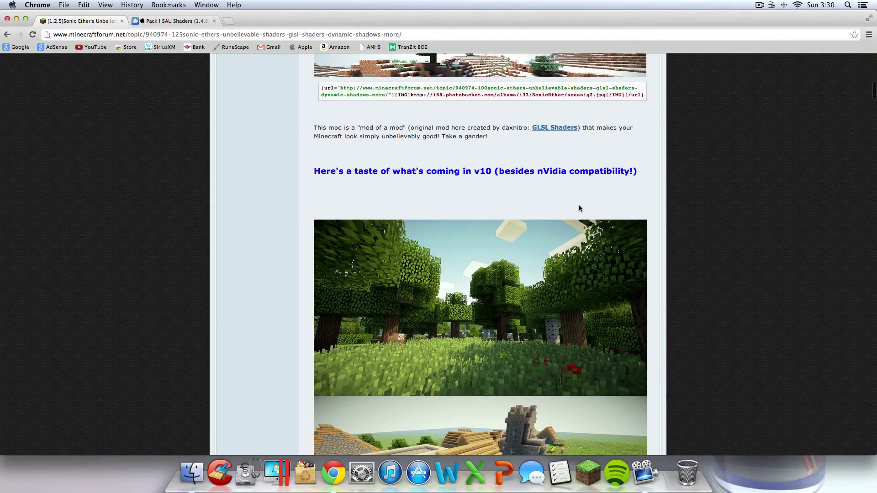
scroll(566, 185, "down", 9)
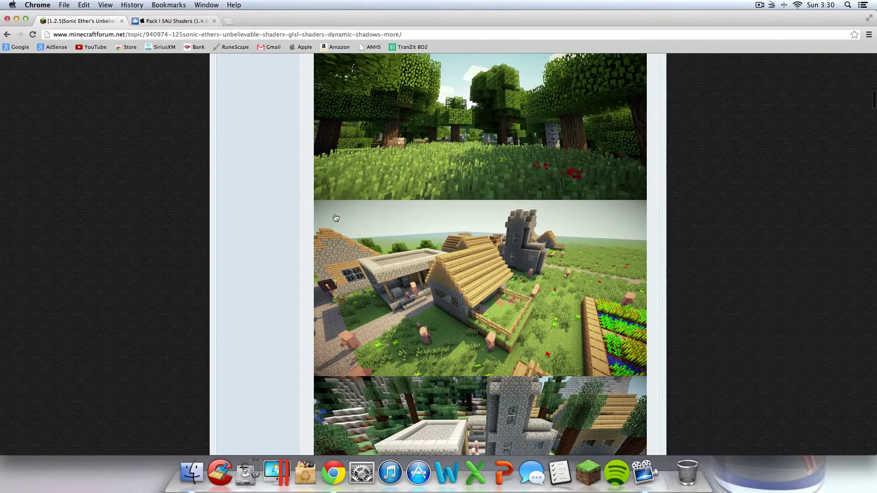
scroll(328, 274, "down", 8)
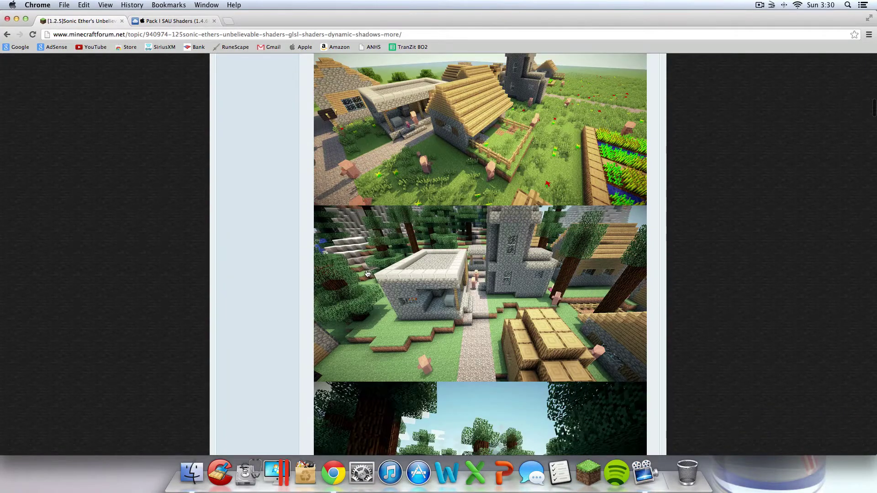
scroll(367, 273, "down", 10)
scroll(609, 298, "down", 11)
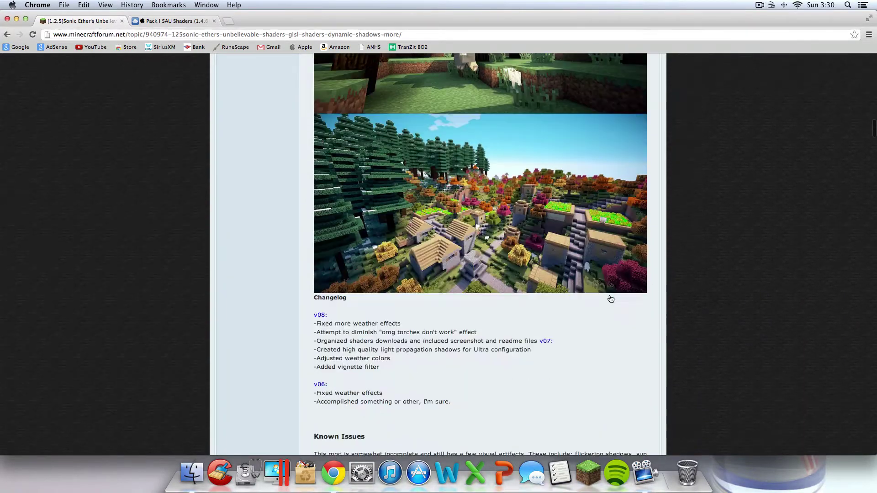
left_click(122, 21)
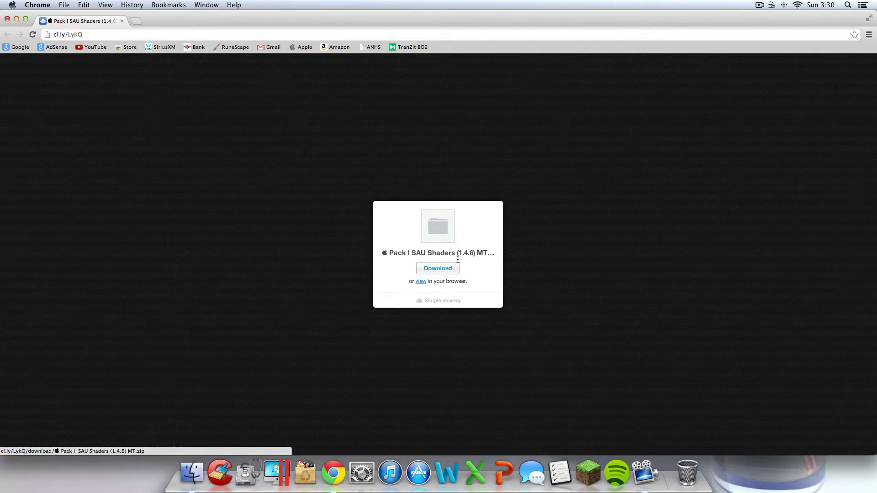
- Download the Pack I SAU Shaders (1.4.6) MT zip from the cl.ly page and close the browser window
left_click_drag(383, 253, 494, 266)
left_click(497, 266)
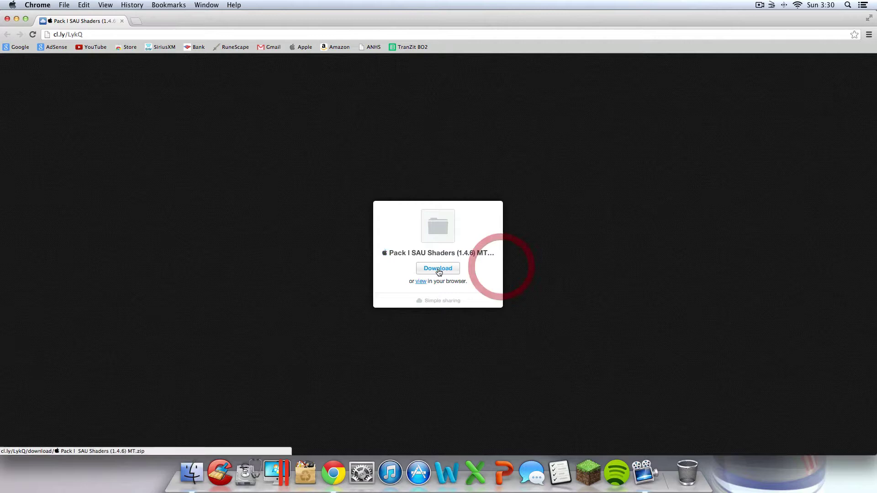
left_click(438, 270)
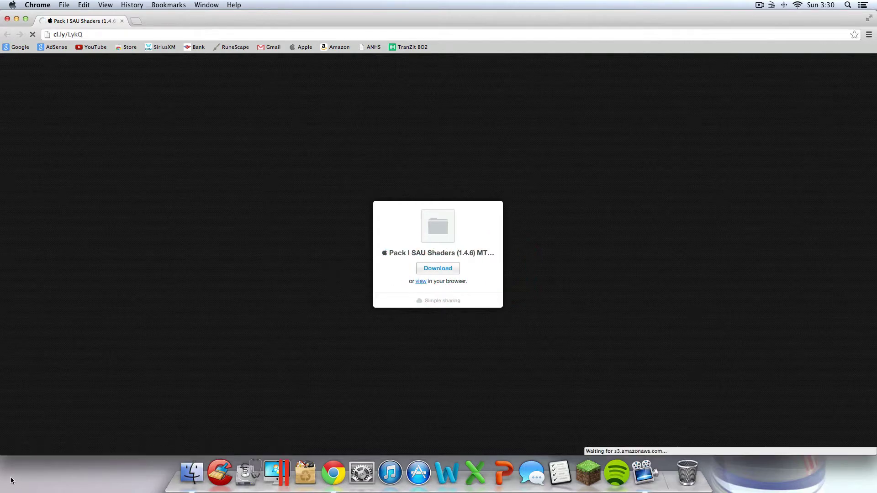
left_click(7, 20)
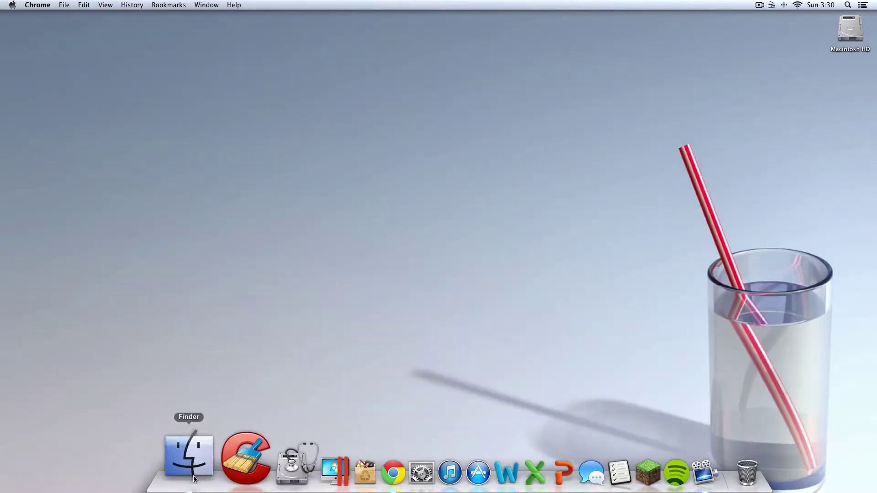
- Switch to Finder, move the SAU Shaders zip from the Downloads folder to the desktop, and tidy its placement
left_click(191, 473)
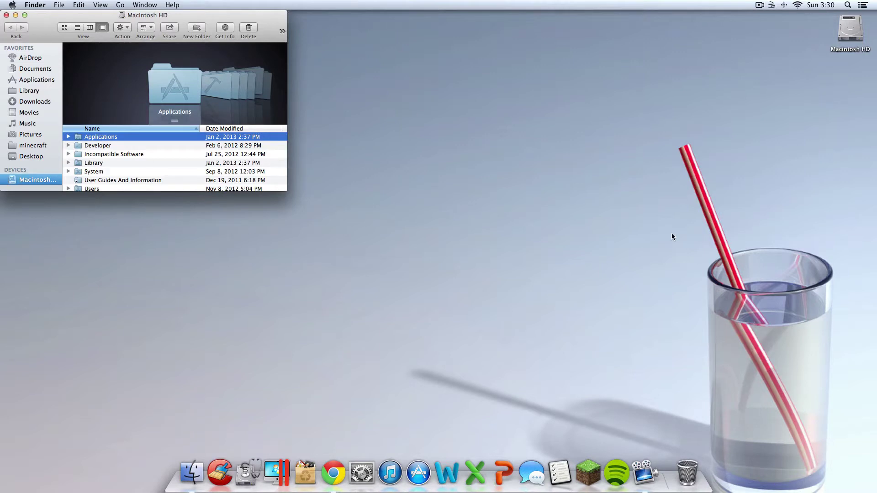
left_click(35, 101)
left_click_drag(117, 54, 847, 80)
left_click(7, 15)
right_click(741, 104)
left_click(774, 156)
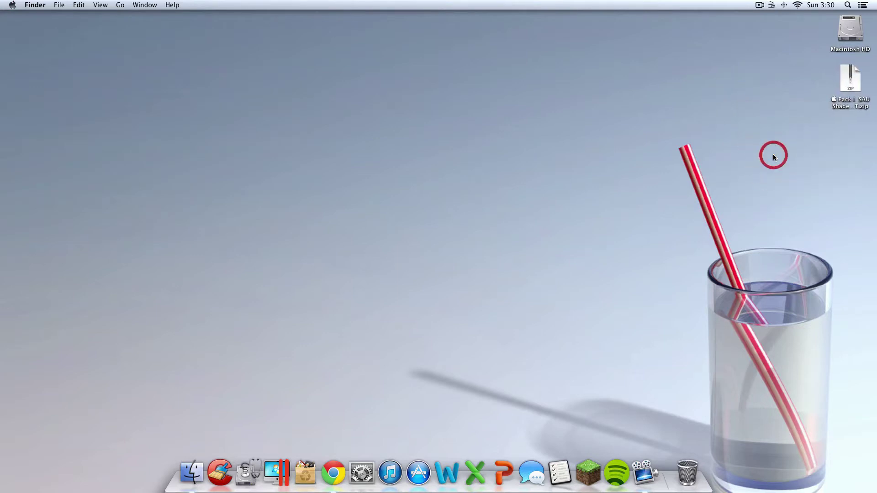
- Extract the SAU Shaders zip on the desktop and move the original archive to the Trash
double_click(853, 73)
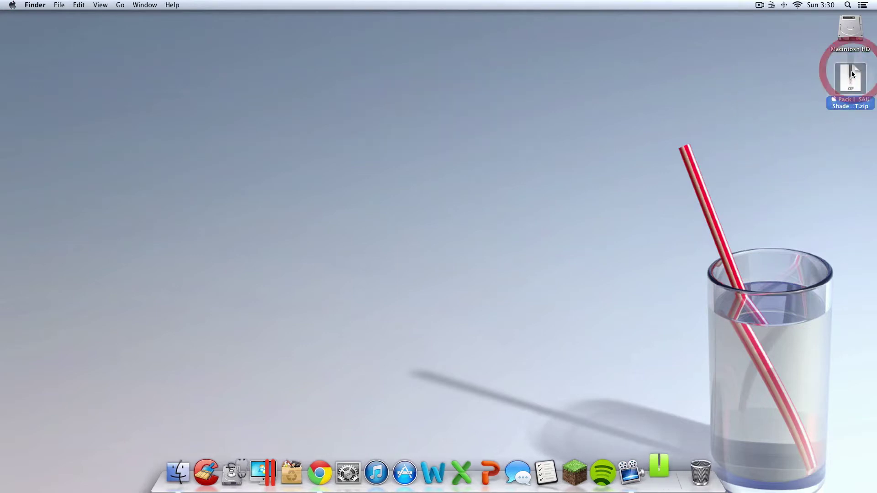
left_click_drag(856, 94, 688, 473)
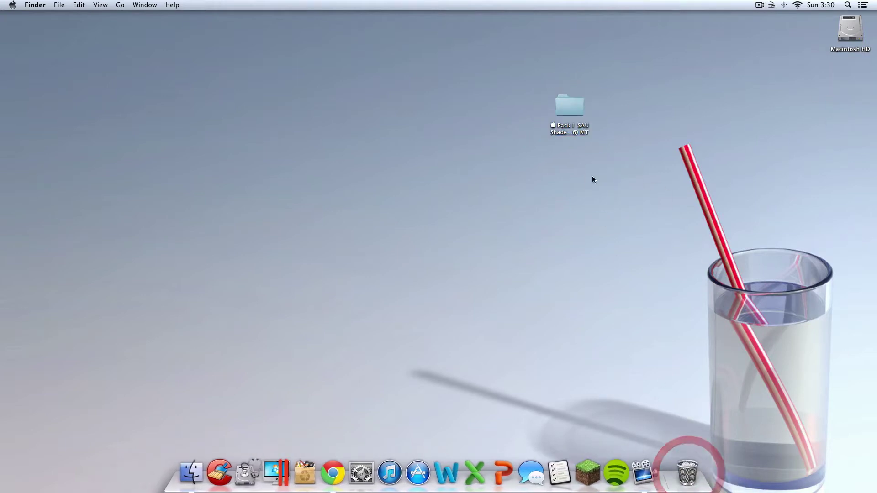
- Place the extracted SAU Shaders folder beneath Macintosh HD on the desktop and align it with the other icons
left_click(586, 130)
left_click_drag(585, 130, 854, 84)
left_click(625, 86)
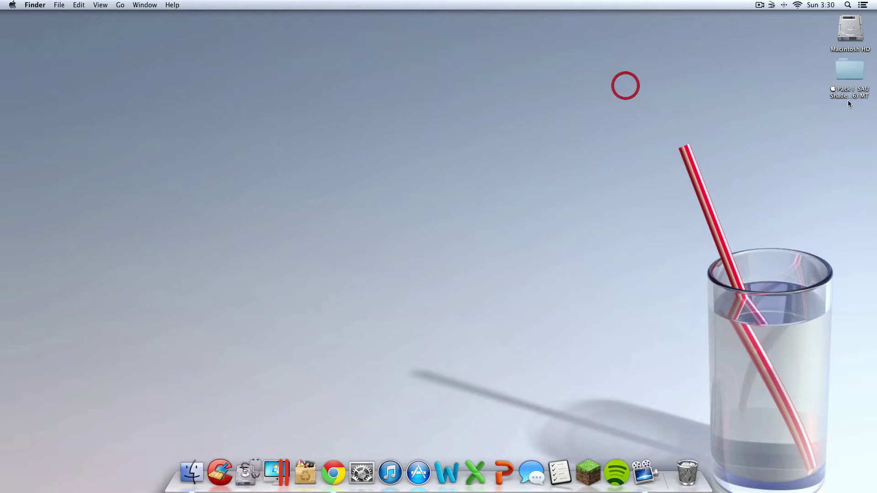
right_click(855, 100)
left_click(829, 155)
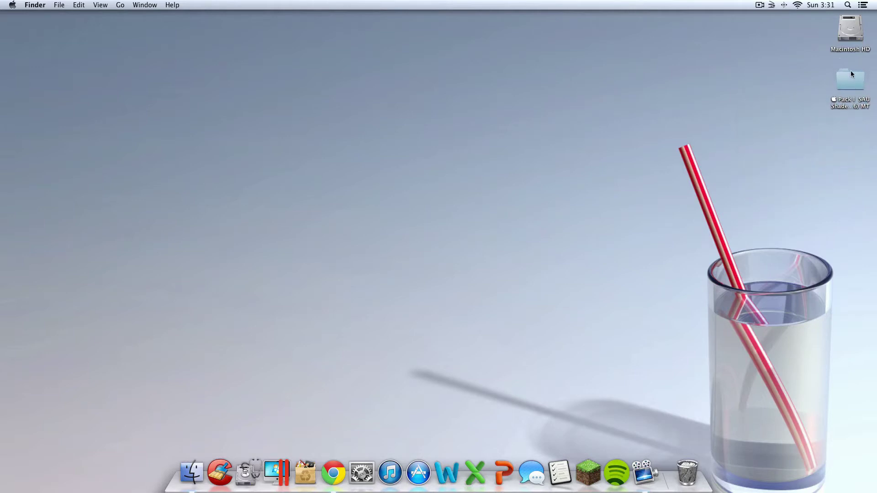
left_click(845, 80)
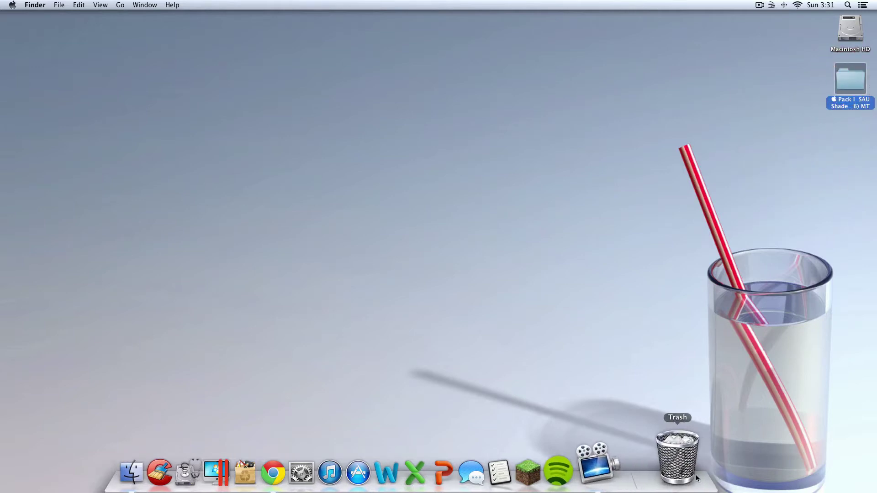
- Open the extracted Pack I SAU Shaders (1.4.6) MT folder and clear the leftover original zip from the desktop
double_click(844, 81)
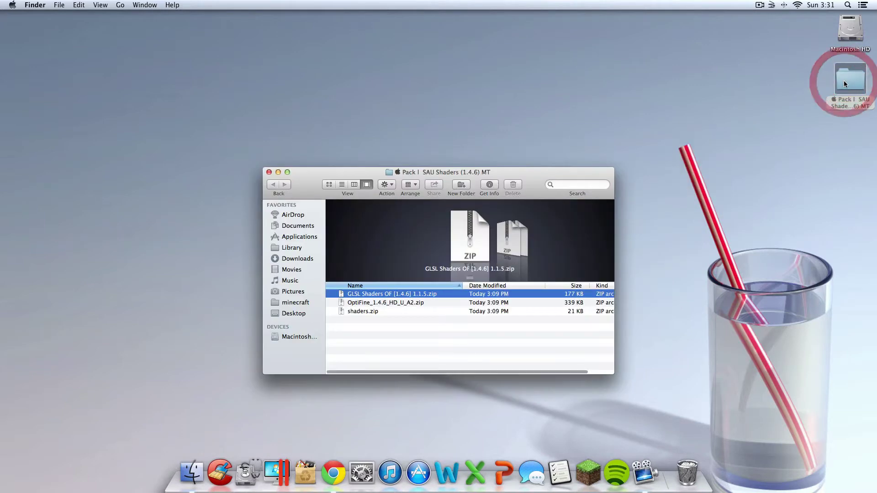
left_click(382, 337)
left_click(372, 294)
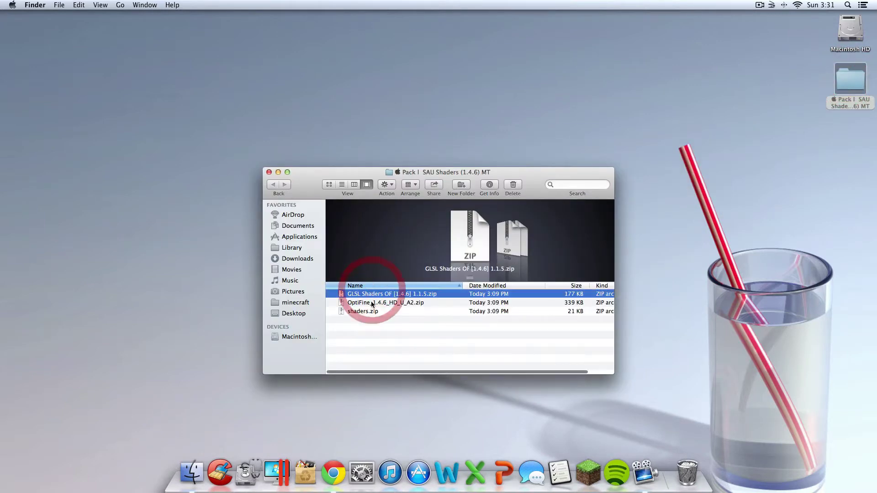
left_click(371, 303, "super")
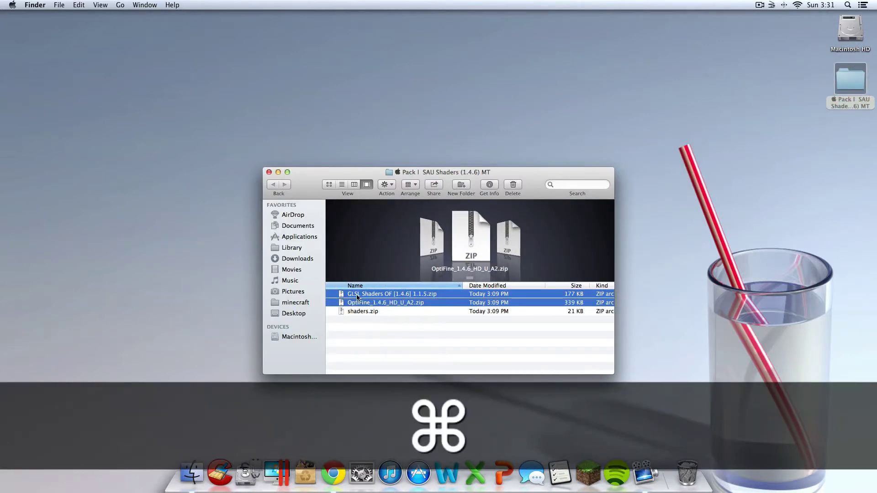
left_click(372, 316)
right_click(682, 473)
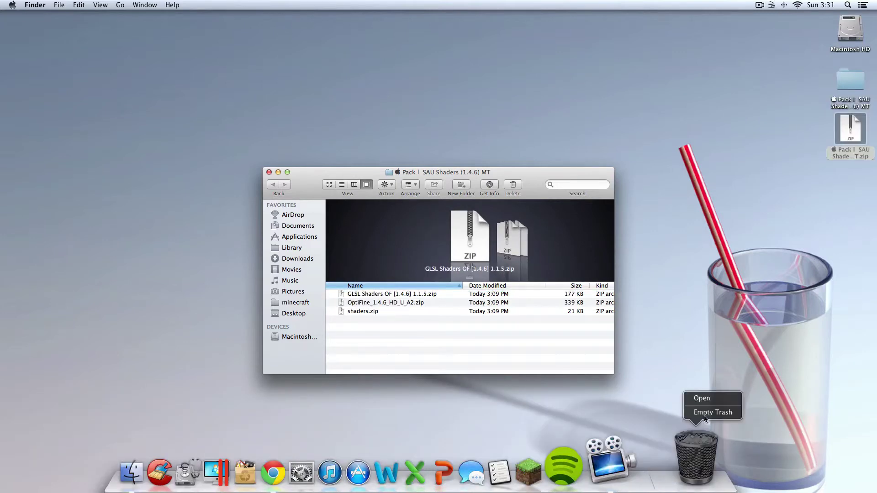
key("Return")
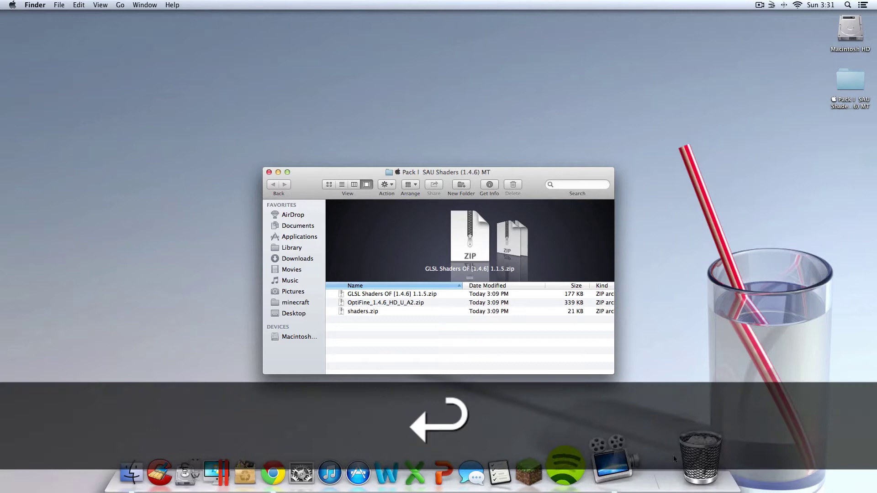
- Extract the GLSL Shaders OF [1.4.6] 1.1.5 and OptiFine_1.4.6_HD_U_A2 zip archives inside the pack folder
left_click(377, 294)
left_click(377, 302, "super")
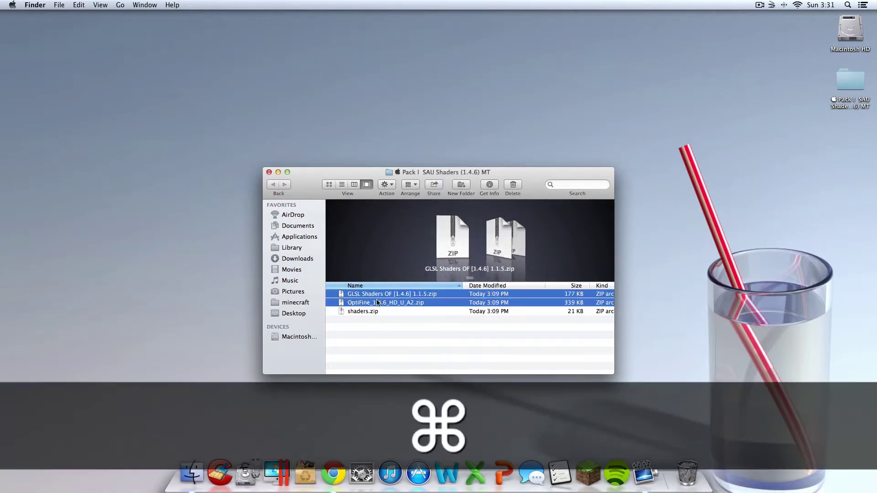
left_click(403, 316)
double_click(399, 304)
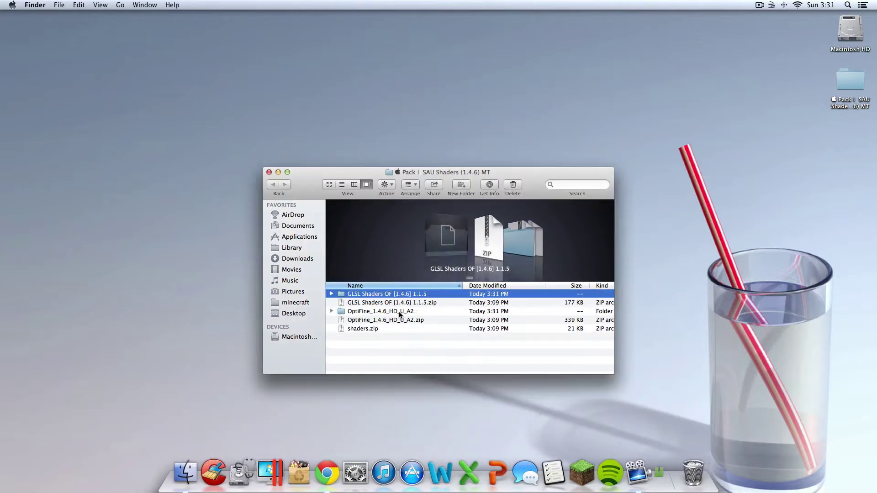
left_click(414, 344)
- Move the original GLSL Shaders and OptiFine zip archives to the Trash and close the pack folder's window
left_click(392, 321)
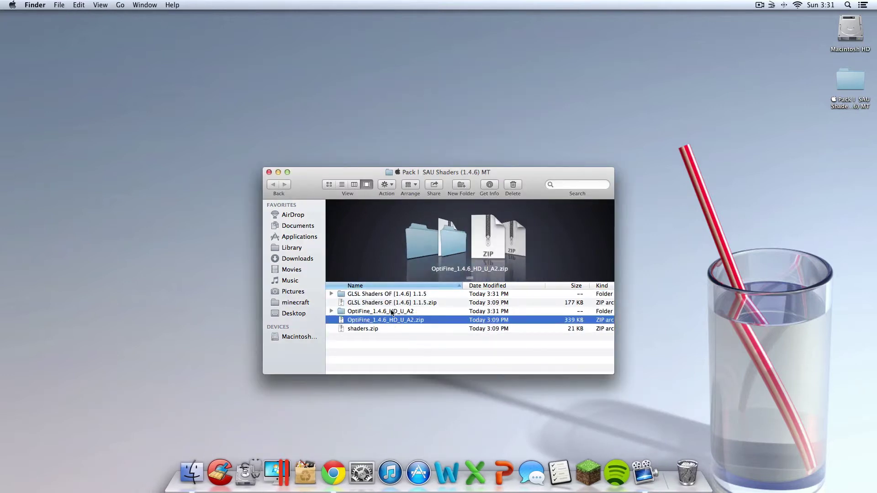
left_click(391, 303, "super")
key("super+BackSpace")
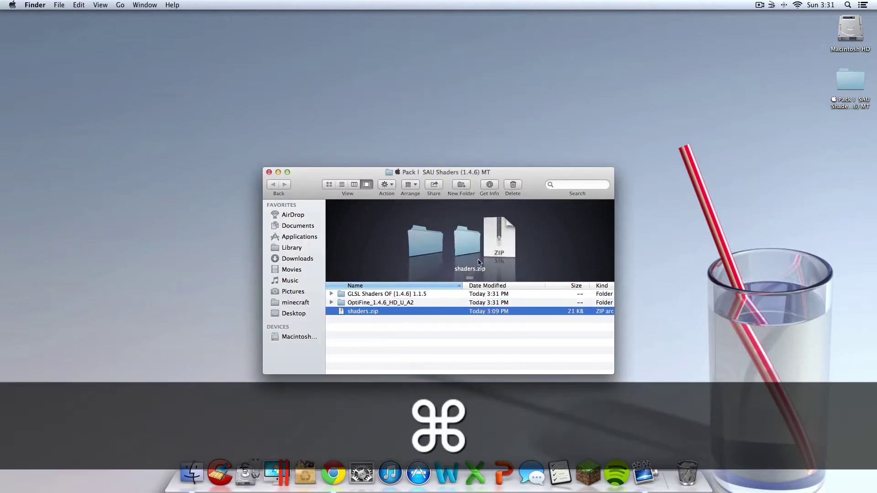
left_click(388, 303)
left_click(389, 293)
left_click(384, 314)
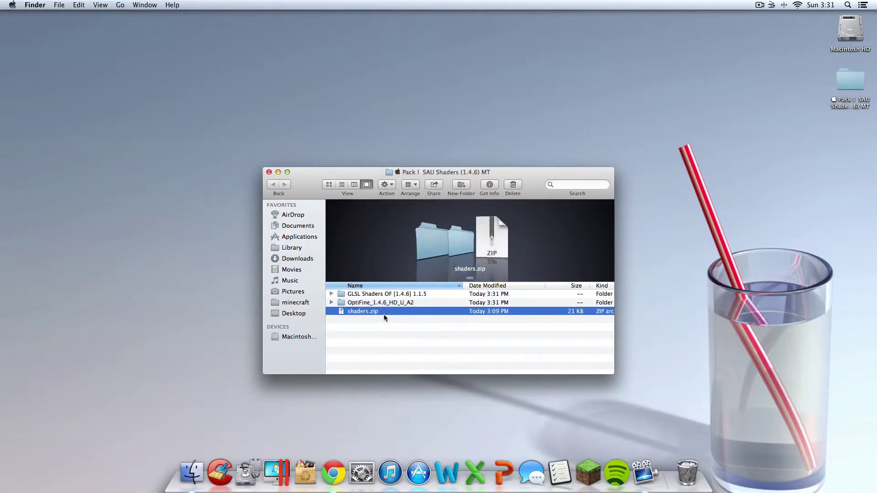
left_click(385, 322)
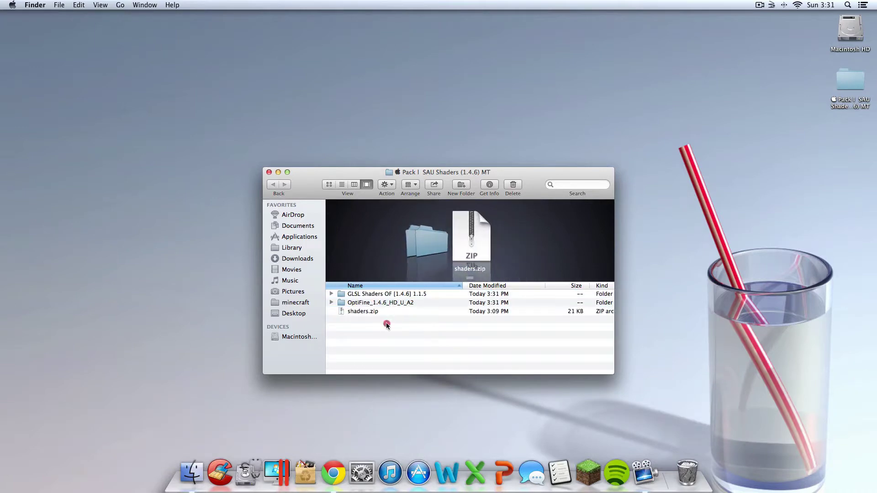
left_click(269, 172)
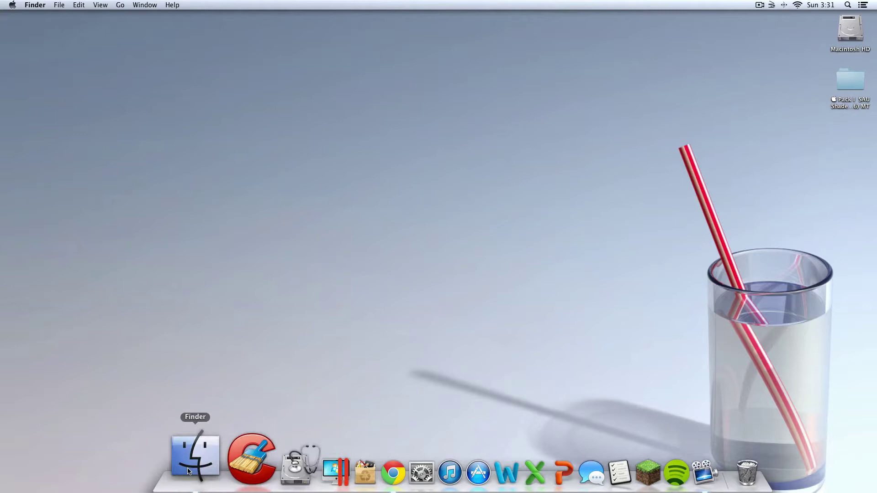
- Open the home Library folder in Finder by going to the path ~/Library
left_click(119, 5)
left_click(584, 199)
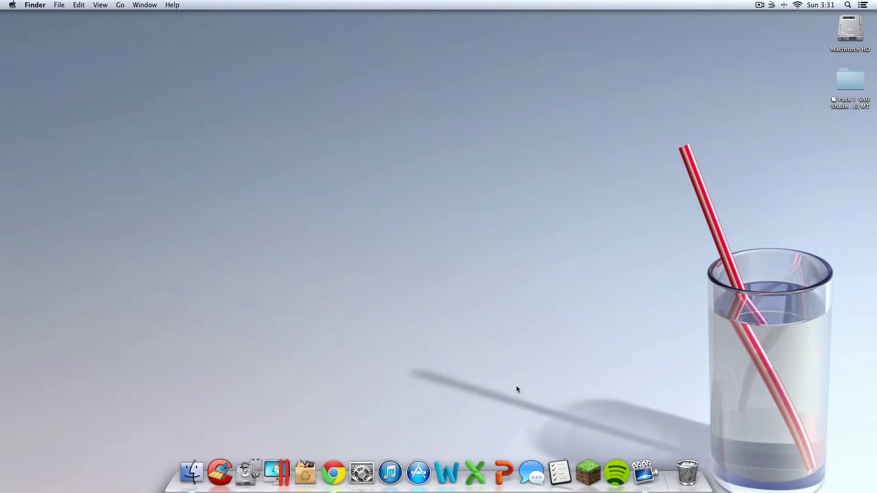
left_click(120, 4)
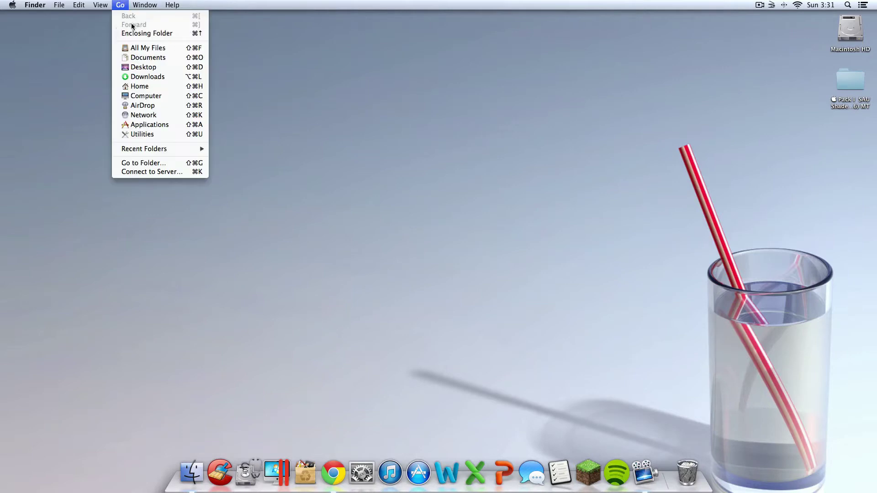
left_click(155, 163)
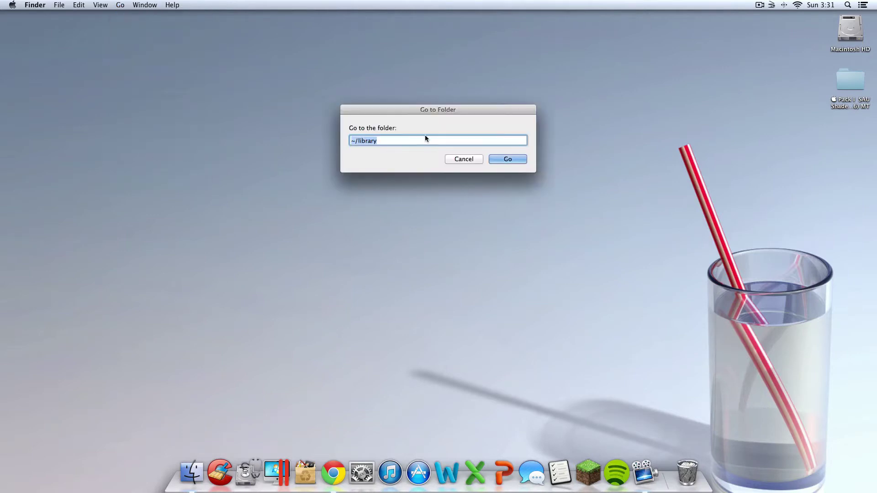
left_click(404, 140)
left_click(359, 140)
key("Delete")
type("L")
left_click(515, 158)
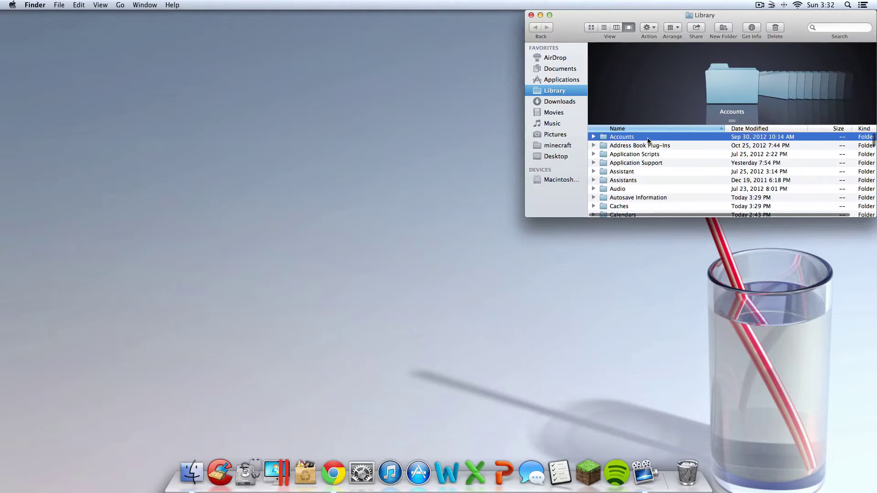
- Open the bin folder inside the minecraft folder of Application Support
left_click(645, 162)
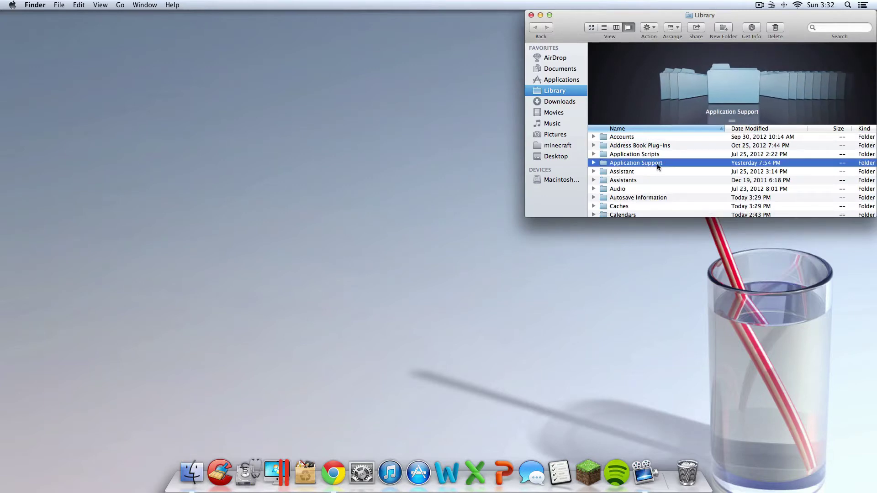
double_click(656, 163)
scroll(632, 191, "up", 15)
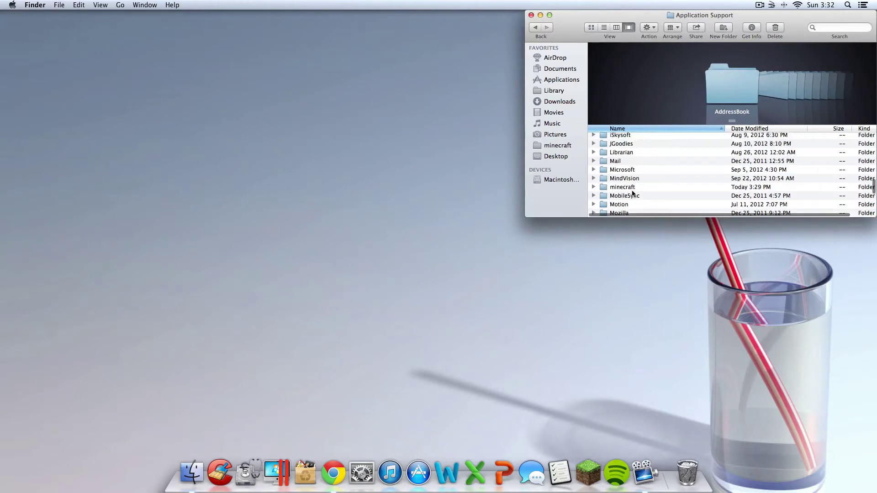
scroll(633, 191, "down", 10)
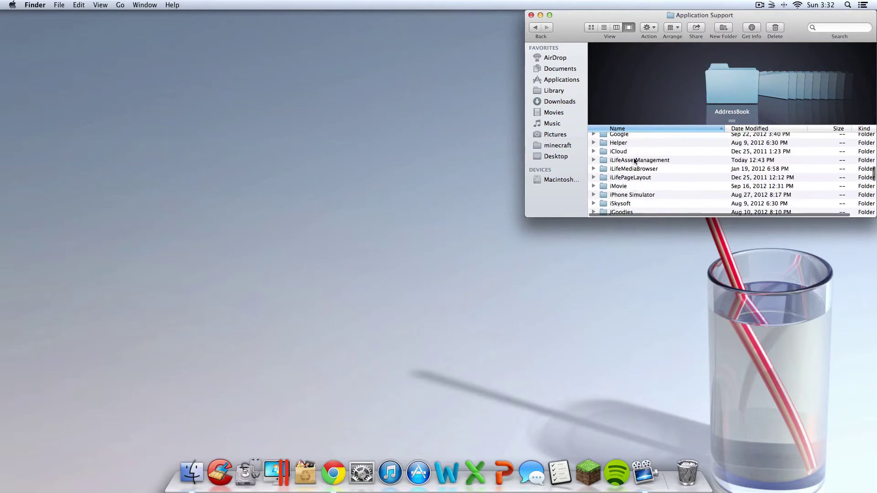
scroll(635, 183, "down", 5)
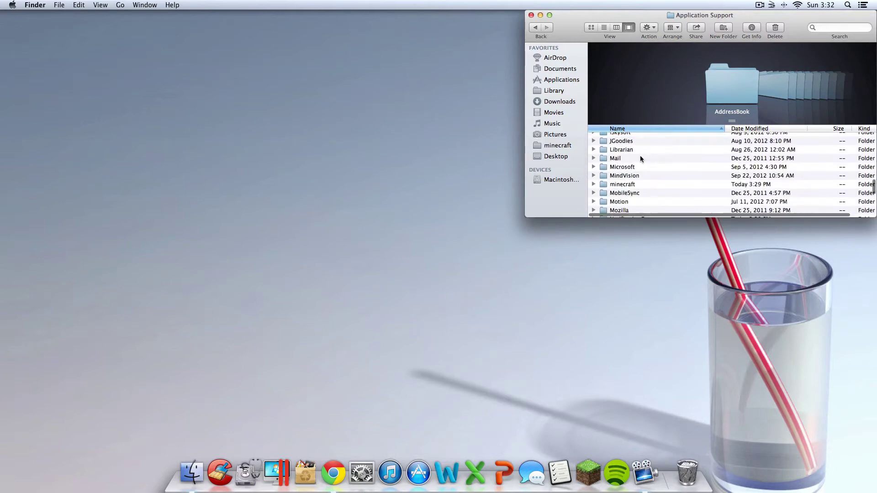
left_click(631, 186)
double_click(630, 185)
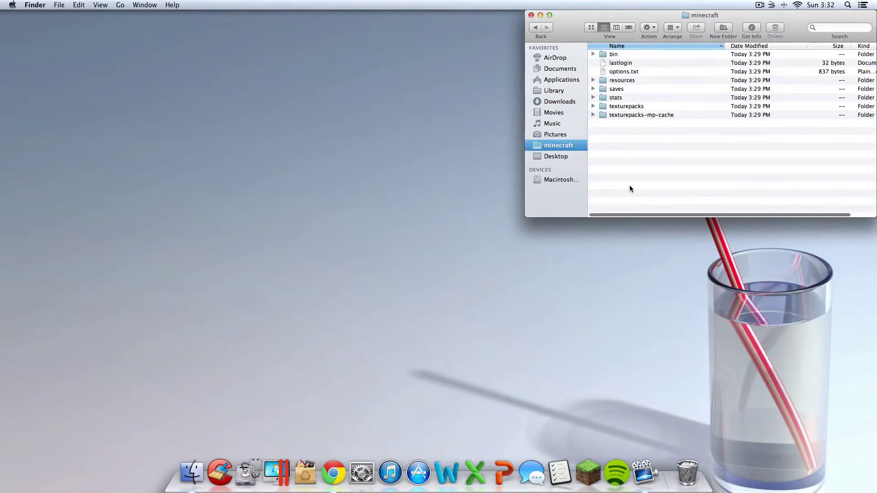
double_click(620, 53)
- Rename minecraft.jar in the bin folder to minecraft.jar.zip through its file info, accepting the .zip extension
left_click(621, 90)
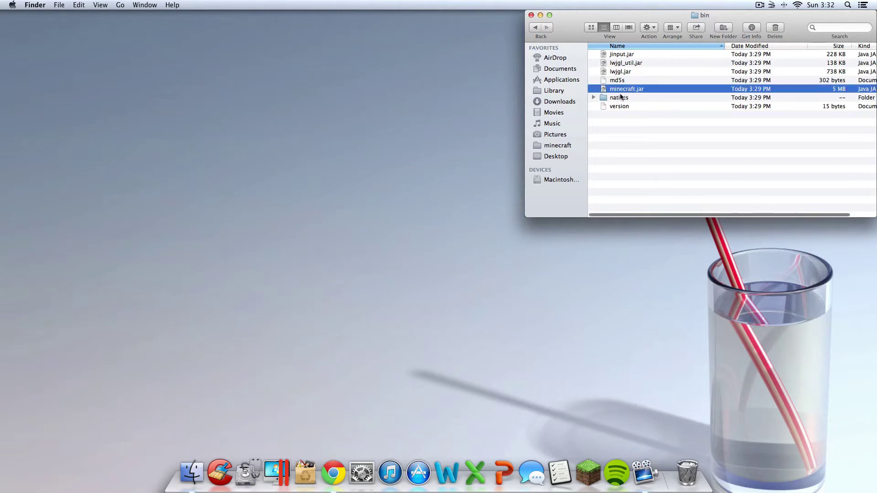
left_click_drag(671, 16, 312, 21)
right_click(295, 94)
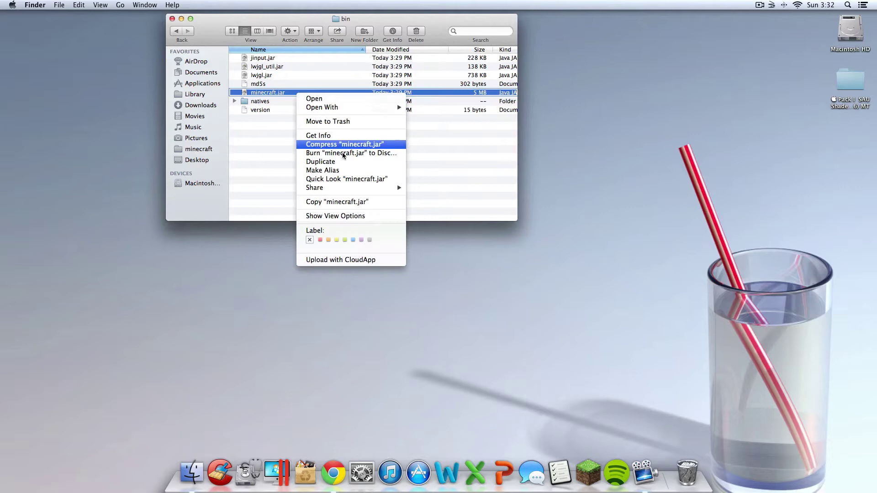
left_click(341, 135)
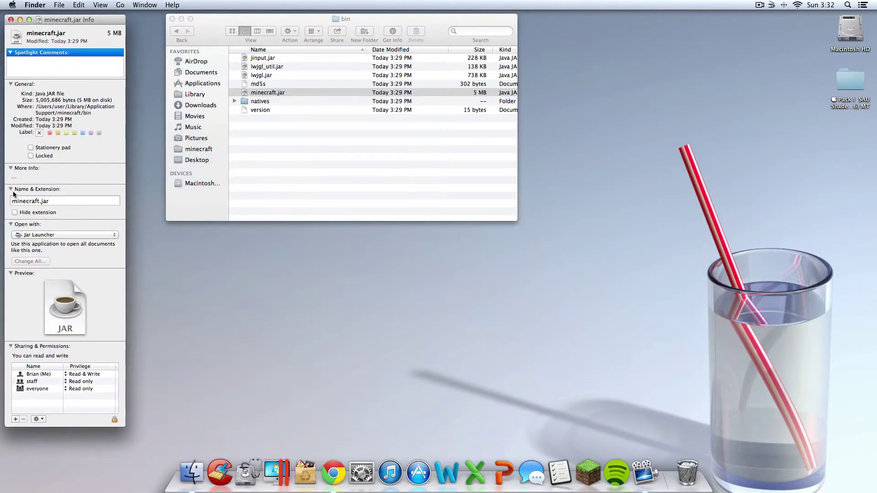
left_click(10, 189)
left_click(11, 190)
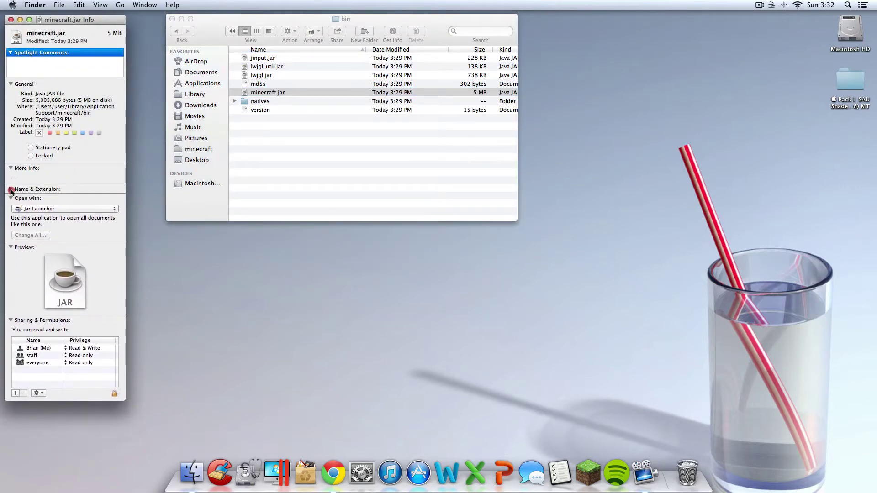
left_click(10, 189)
left_click(56, 201)
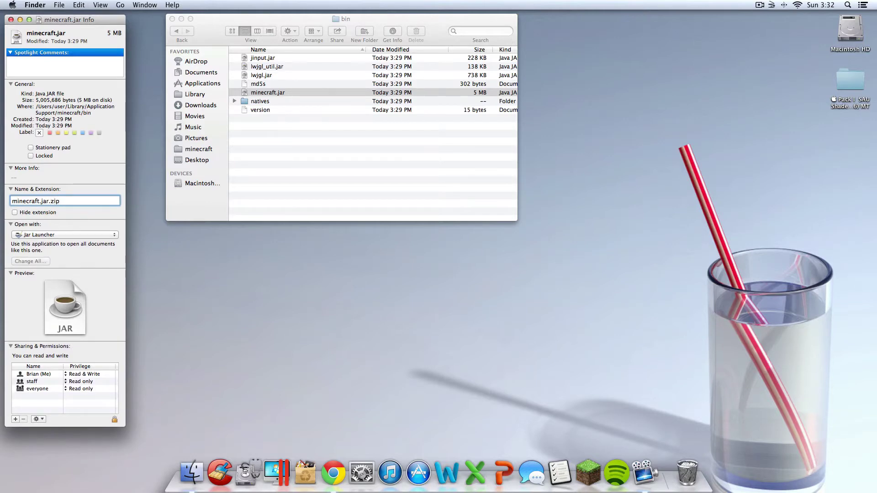
left_click(11, 20)
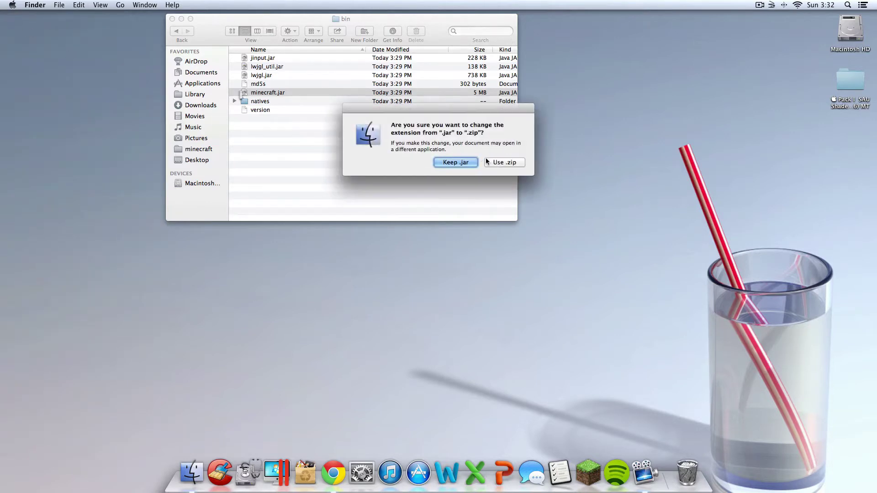
left_click(492, 162)
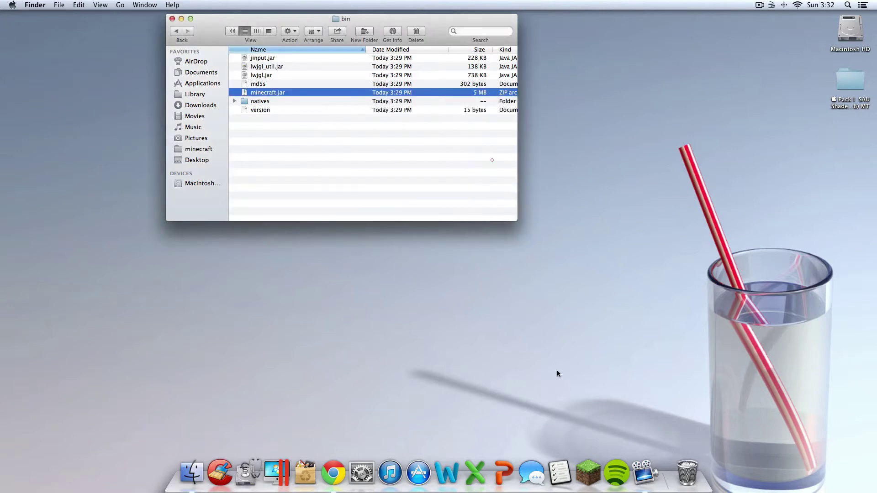
- Extract the minecraft.jar.zip archive in the bin folder and move the original zip to the Trash
left_click(357, 143)
left_click_drag(267, 40, 100, 4)
double_click(118, 90)
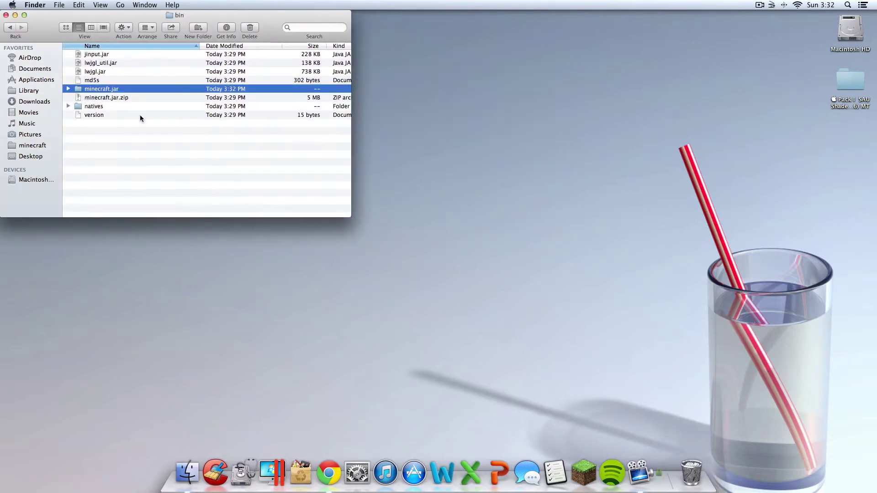
left_click(126, 97)
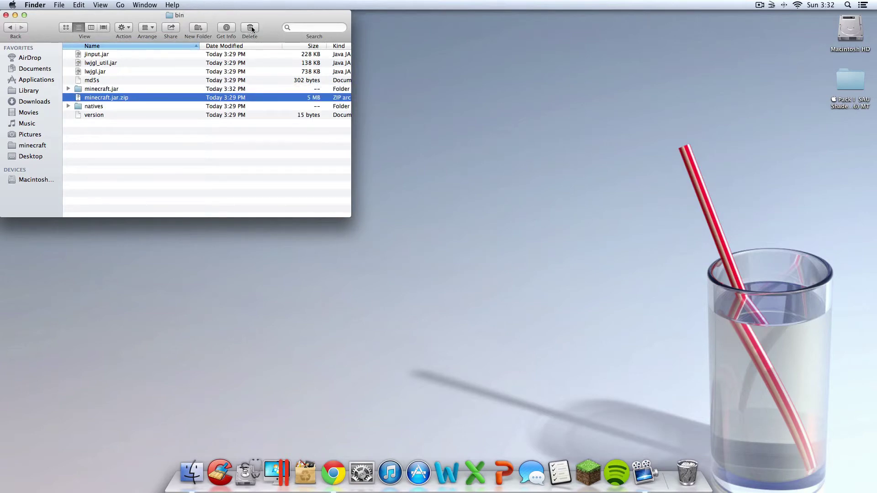
left_click(251, 27)
- Delete the META-INF folder from the extracted minecraft.jar folder
left_click(147, 90)
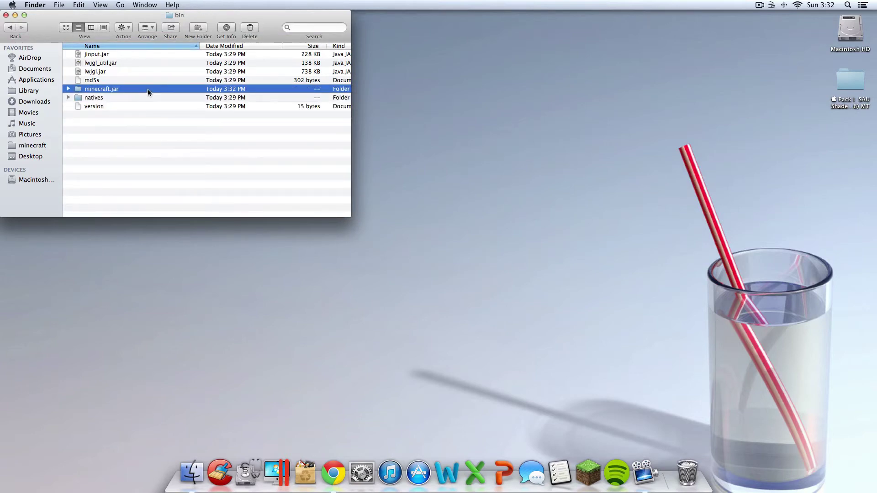
double_click(147, 89)
left_click(165, 80)
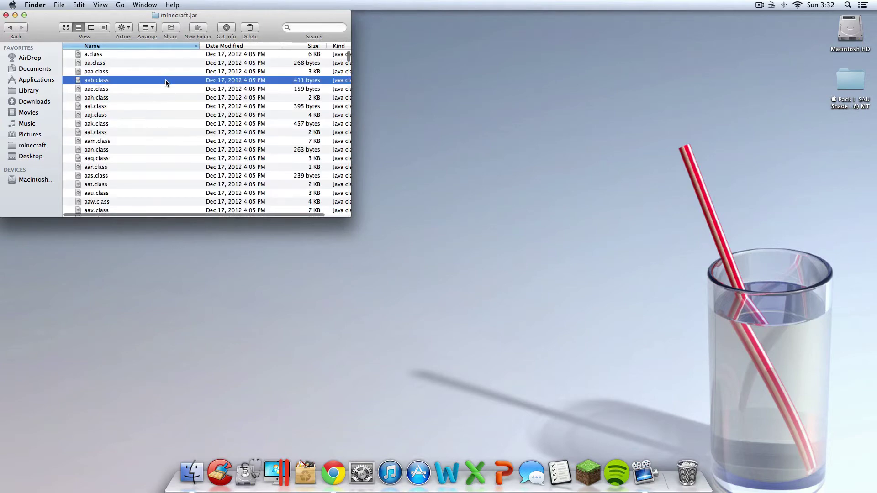
type("meta")
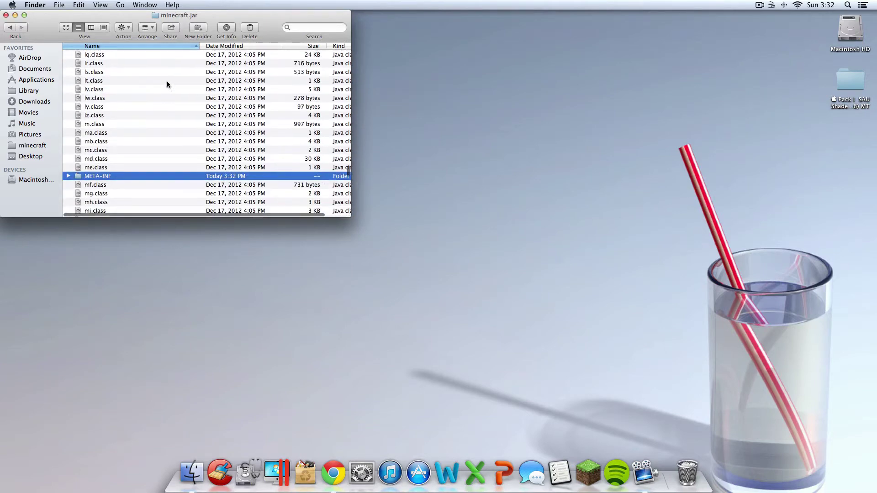
scroll(167, 84, "down", 2)
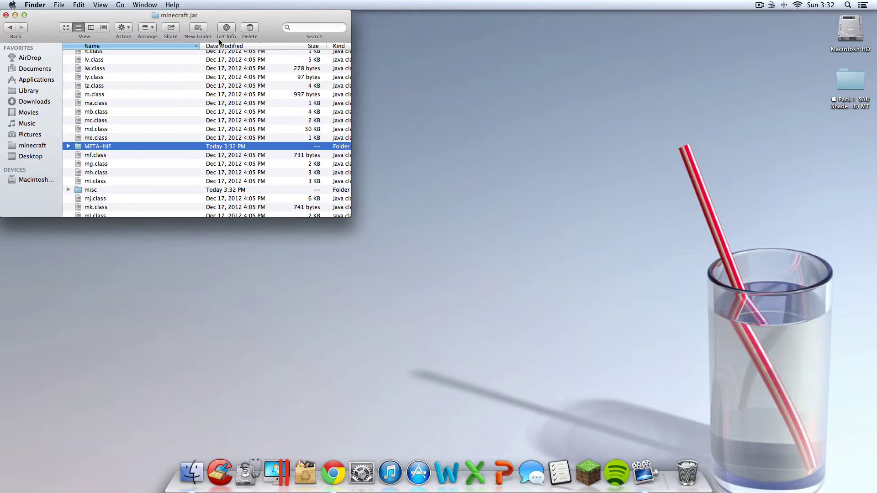
left_click(250, 27)
left_click(533, 184)
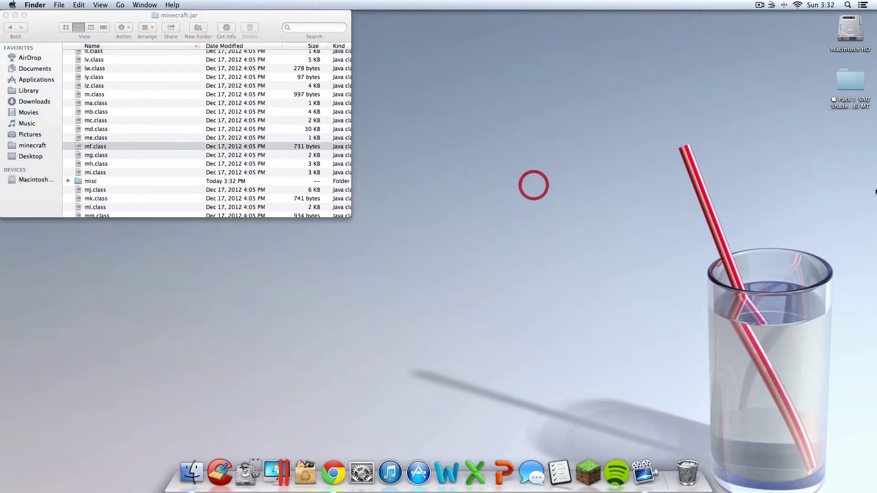
- Open the OptiFine_1.4.6_HD_U_A2 folder from the desktop's SAU Shaders pack in a window beside the minecraft.jar folder
double_click(855, 83)
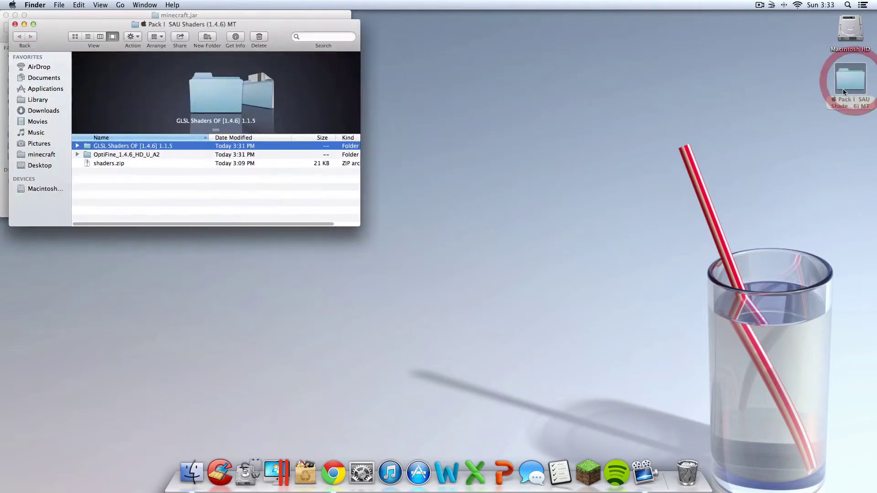
left_click_drag(253, 27, 596, 5)
left_click(563, 177)
left_click(490, 144)
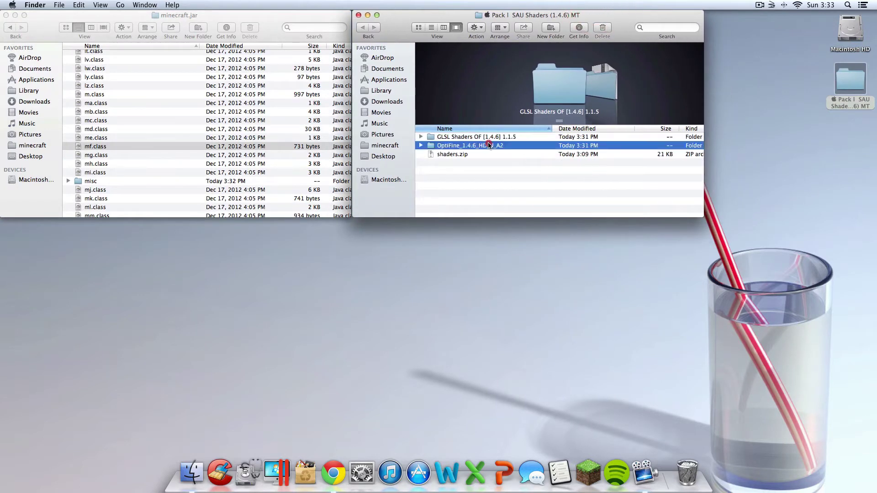
double_click(492, 145)
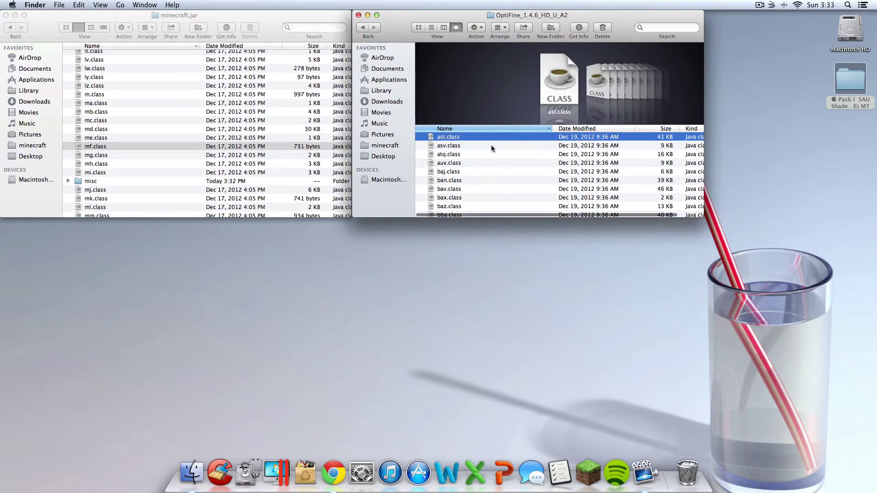
scroll(497, 146, "down", 20)
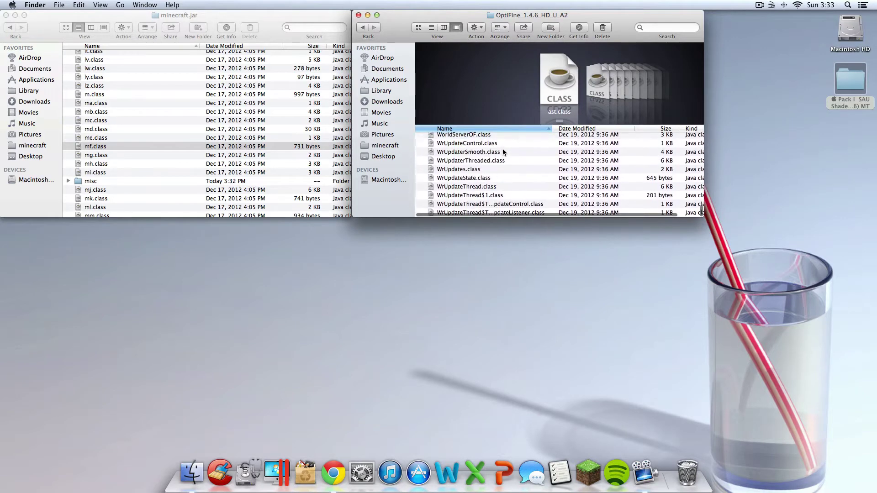
- Copy all OptiFine files into the minecraft.jar folder, replacing every existing file of the same name
key("super+a")
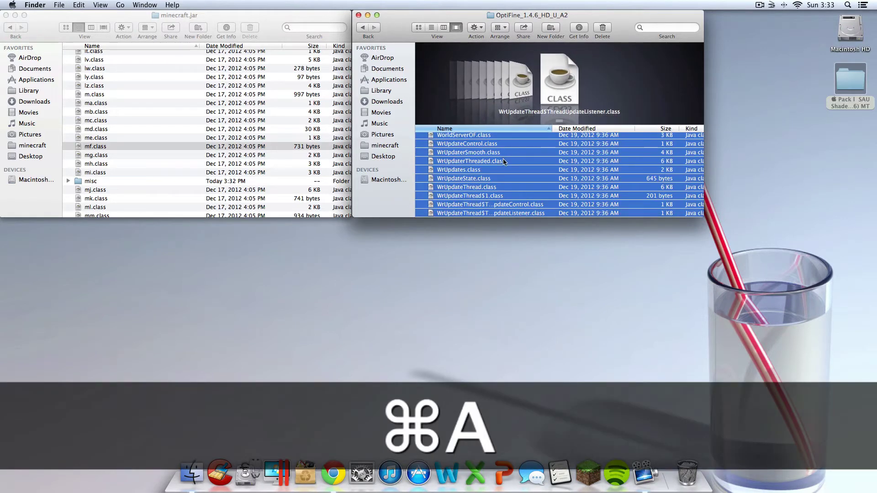
key("super+c")
left_click(132, 146)
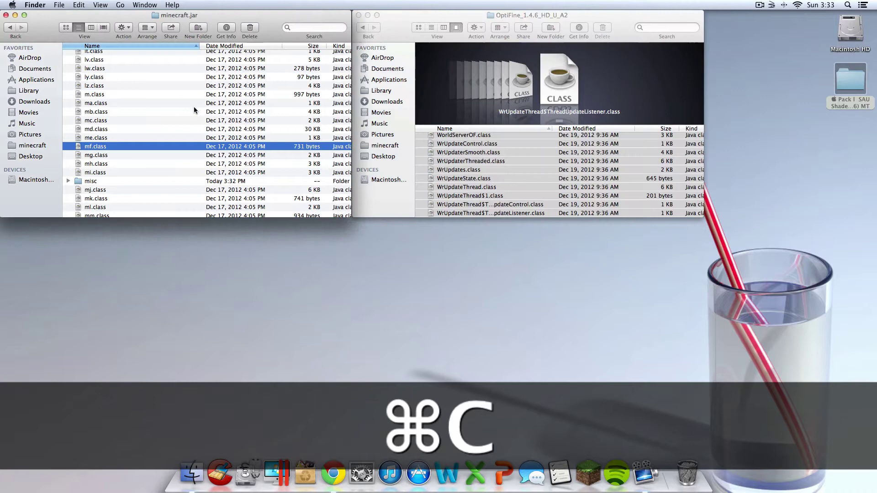
key("super+v")
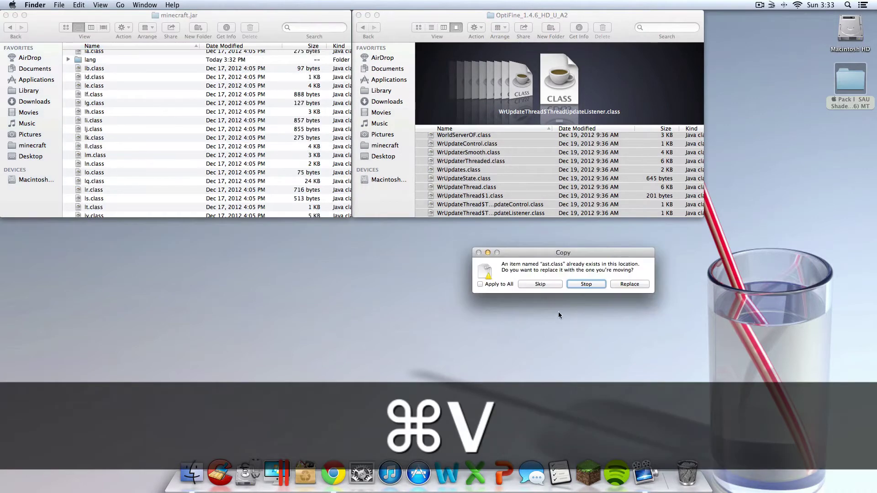
left_click(497, 282)
left_click(630, 285)
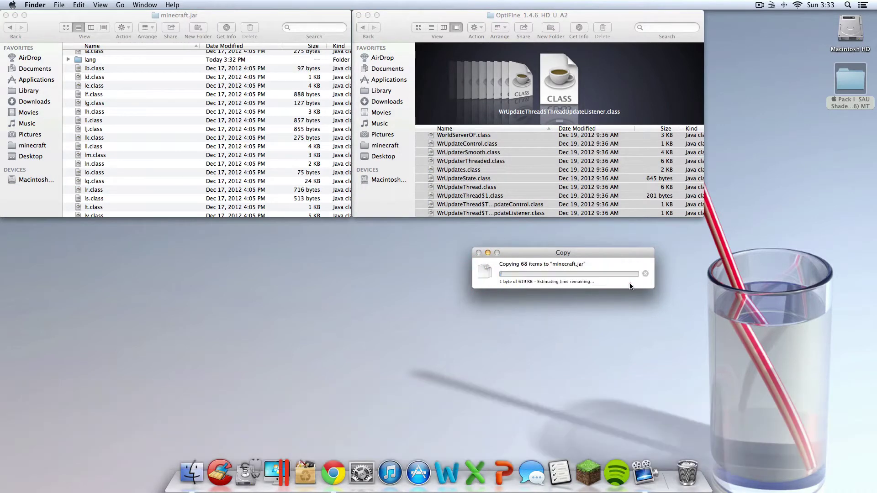
- Return to the SAU Shaders pack folder and open its GLSL Shaders OF [1.4.6] 1.1.5 folder
left_click(363, 27)
left_click(531, 174)
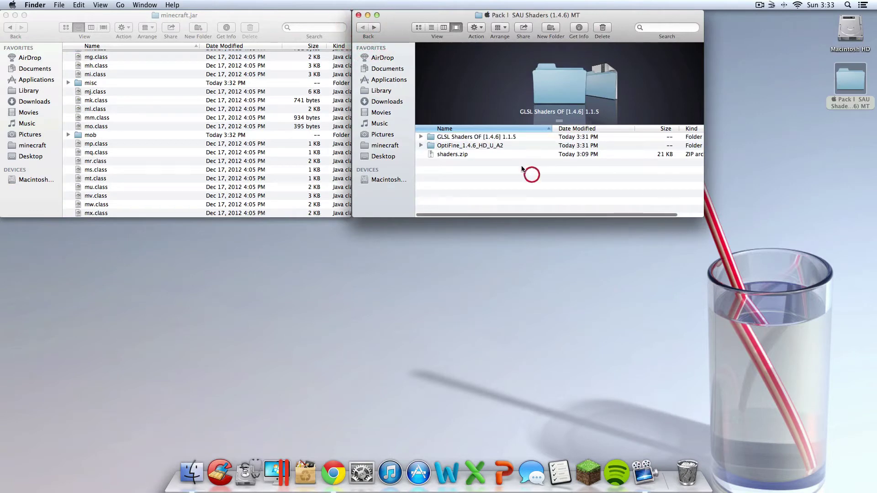
left_click(487, 143)
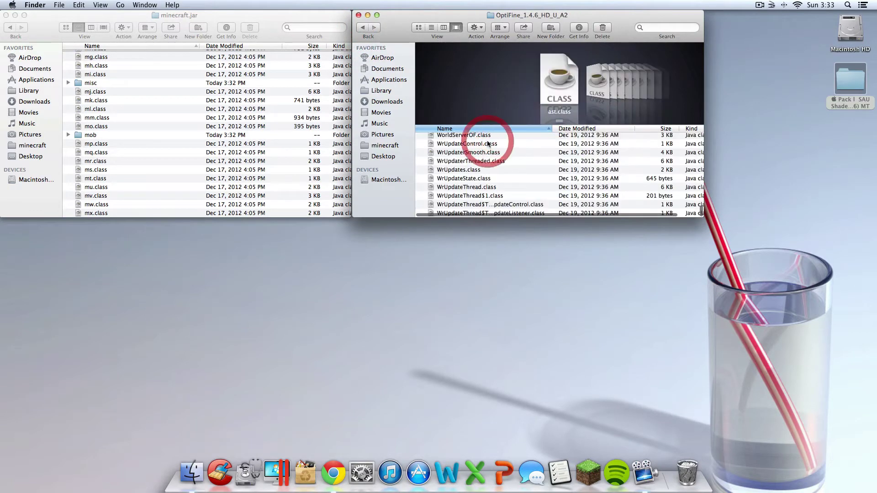
key("super+bracketleft")
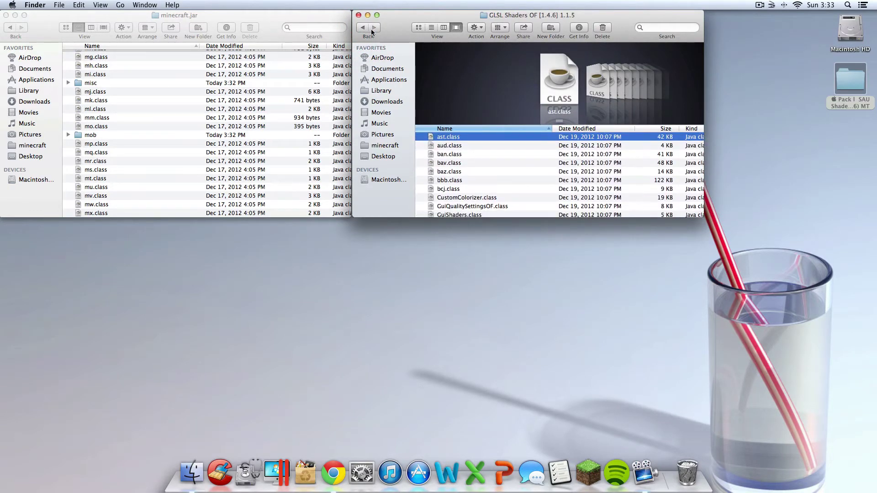
- Copy all GLSL Shaders files into the minecraft.jar folder, replacing every existing file of the same name
key("super+a")
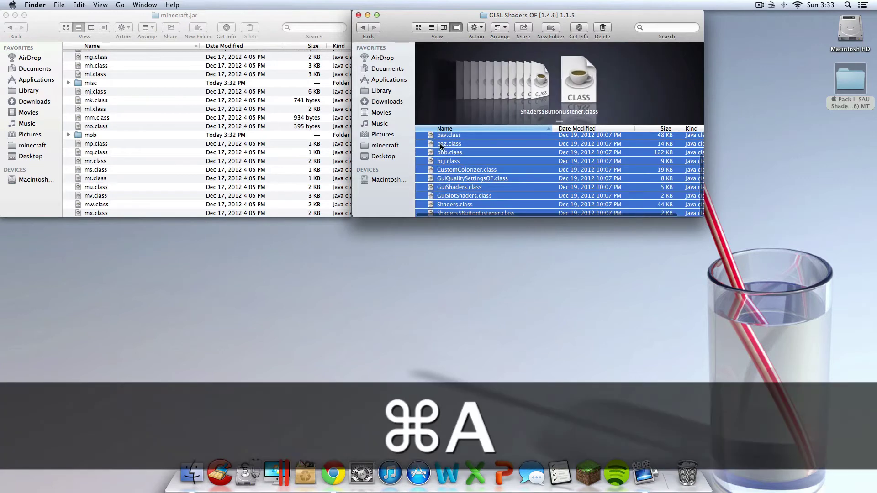
key("super+c")
left_click(111, 152)
key("super+v")
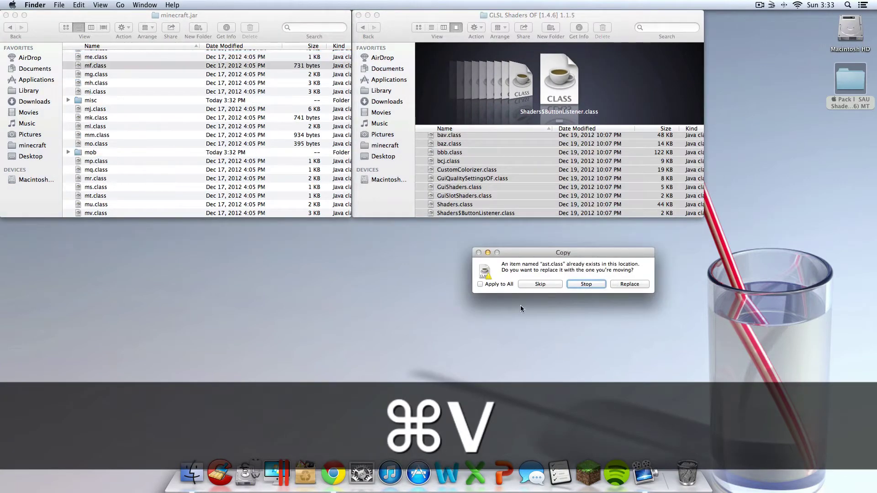
left_click(631, 284)
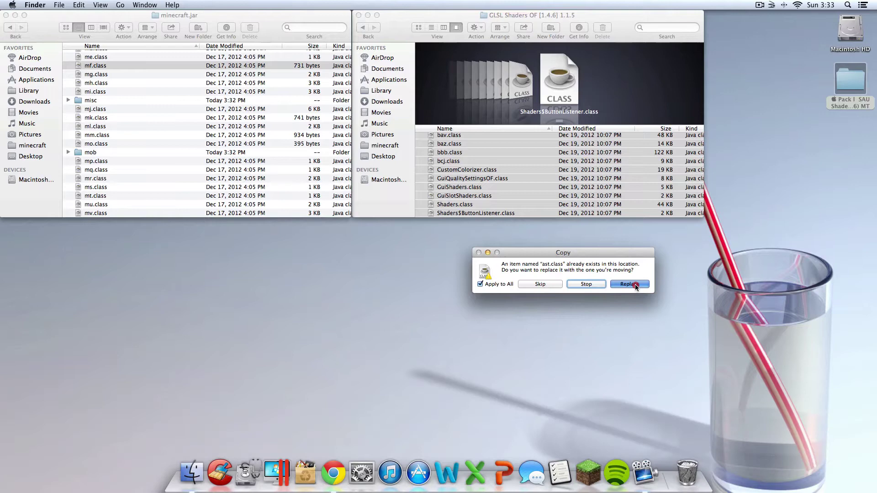
- Go back from minecraft.jar to the main minecraft folder and close that window
left_click(16, 27)
left_click(16, 29)
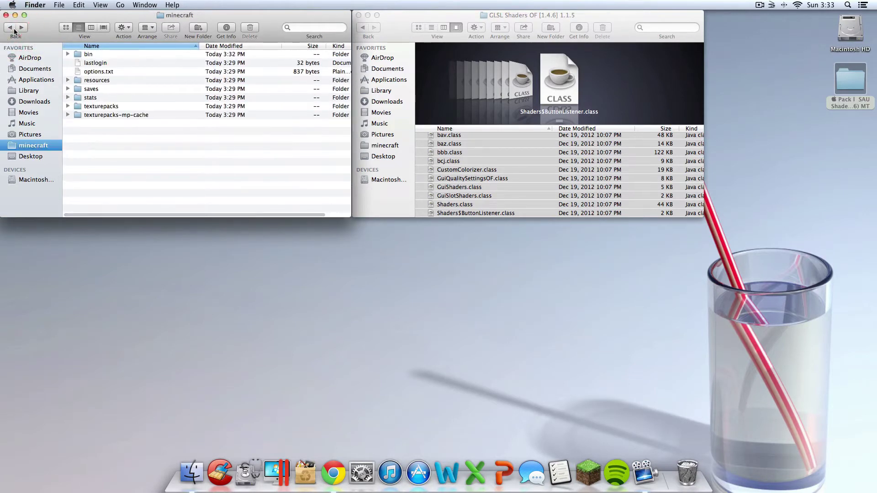
left_click(6, 15)
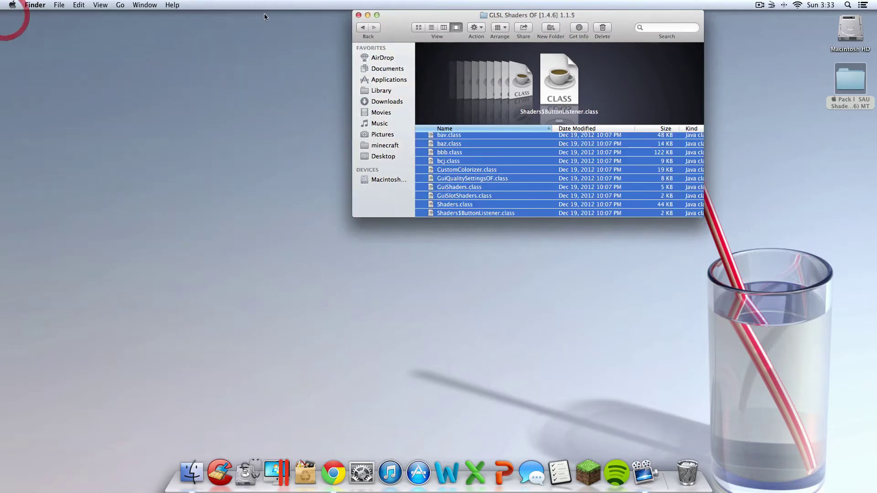
- Close the GLSL Shaders folder window and start Minecraft through its launcher
left_click(357, 15)
left_click(486, 147)
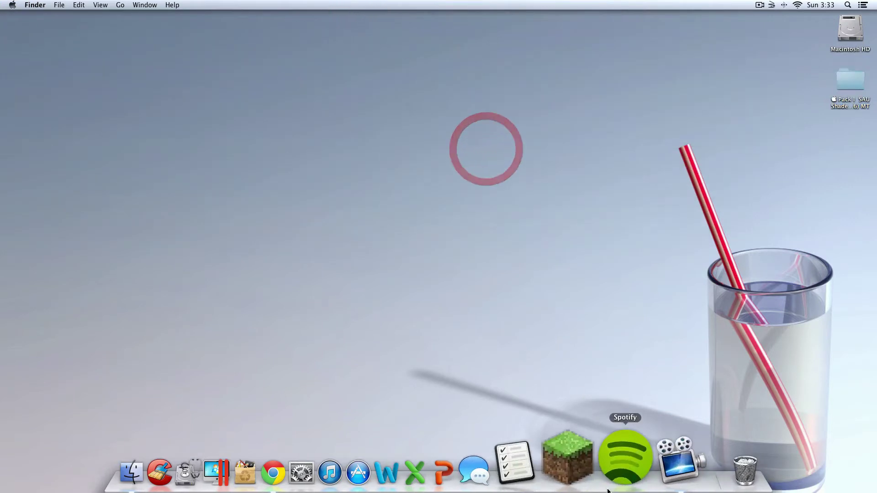
left_click(582, 475)
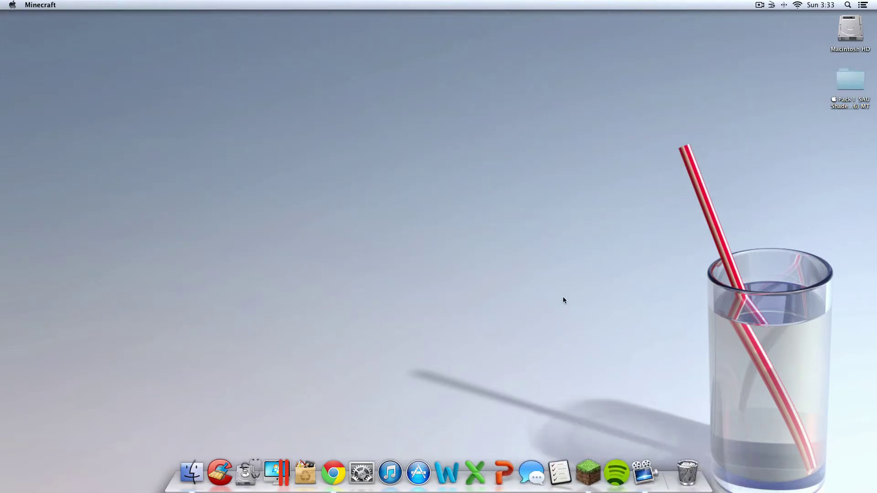
left_click(586, 327)
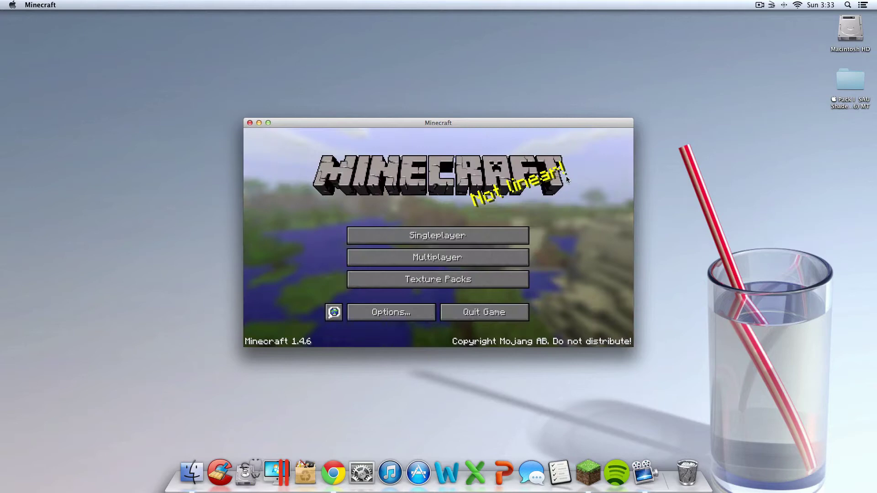
- Create a new singleplayer world with the default settings and enlarge the game window to fill the screen
left_click(485, 235)
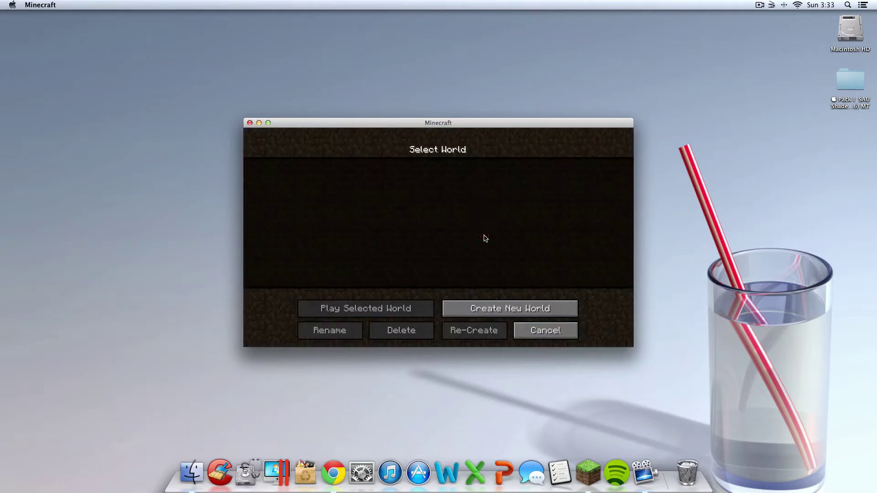
left_click(502, 303)
left_click(397, 329)
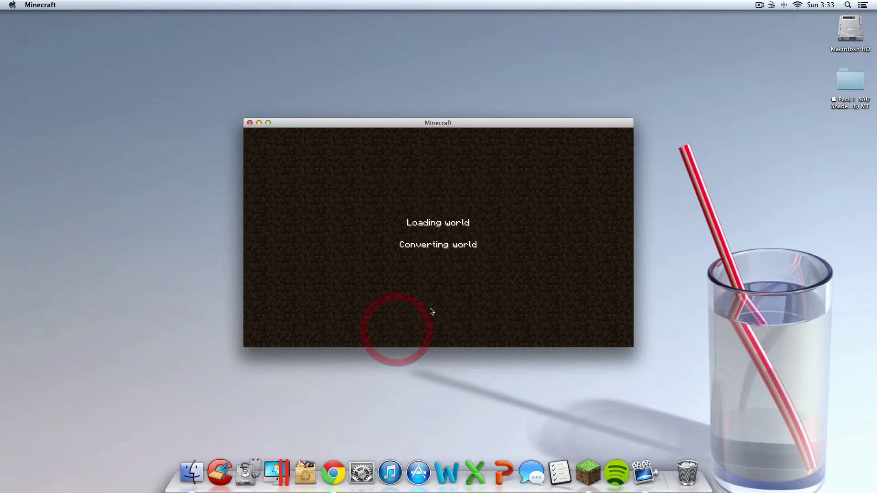
left_click(269, 123)
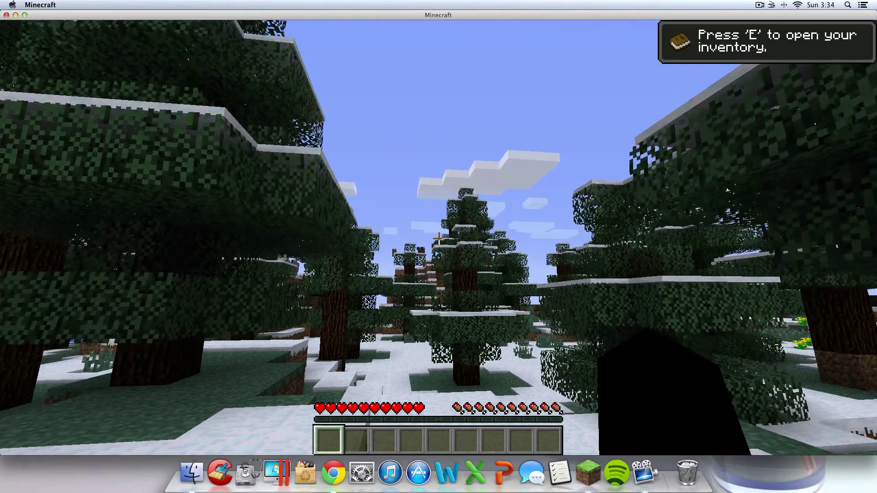
- Pause the game and shrink its window to a little over half the screen width
key("Escape")
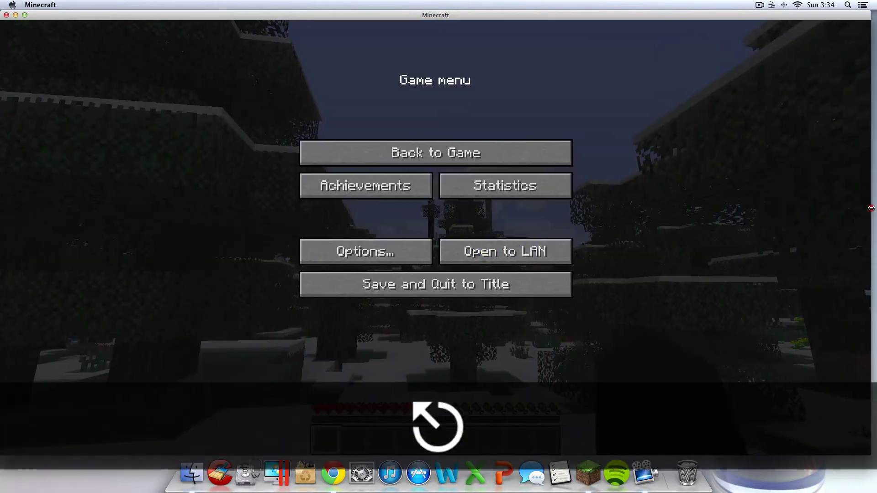
left_click(24, 16)
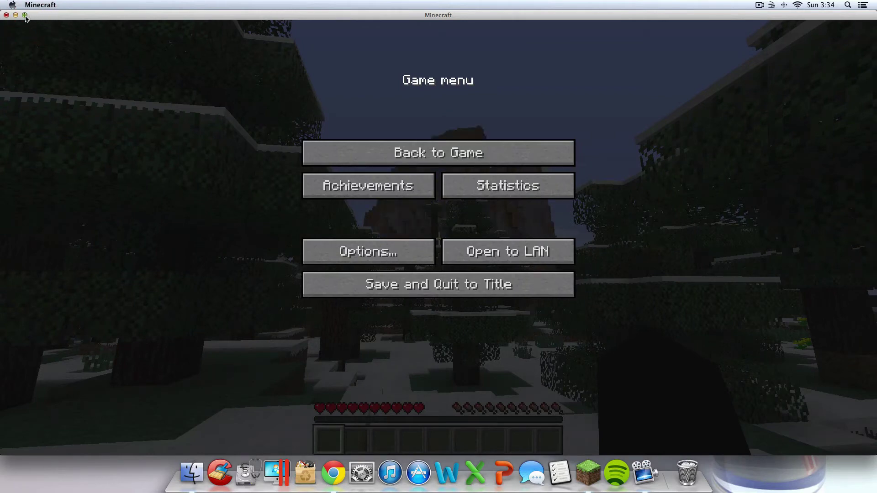
left_click_drag(4, 12, 568, 234)
left_click_drag(683, 237, 115, 6)
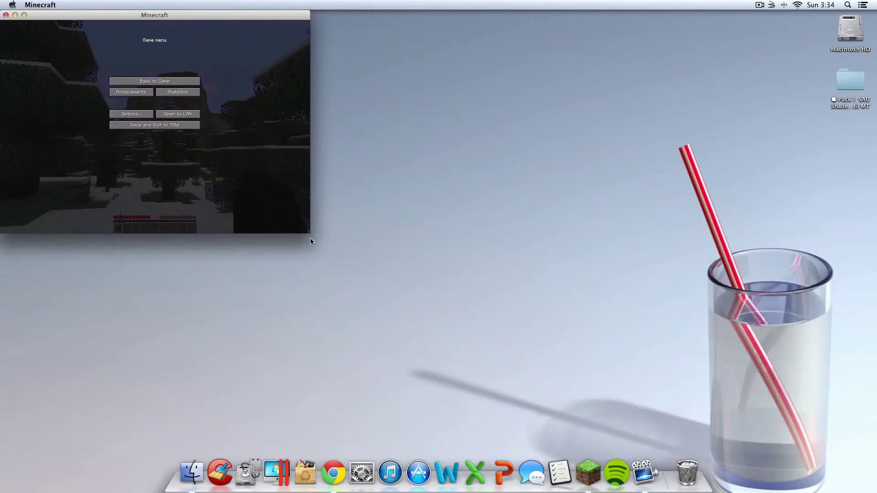
left_click_drag(309, 232, 509, 289)
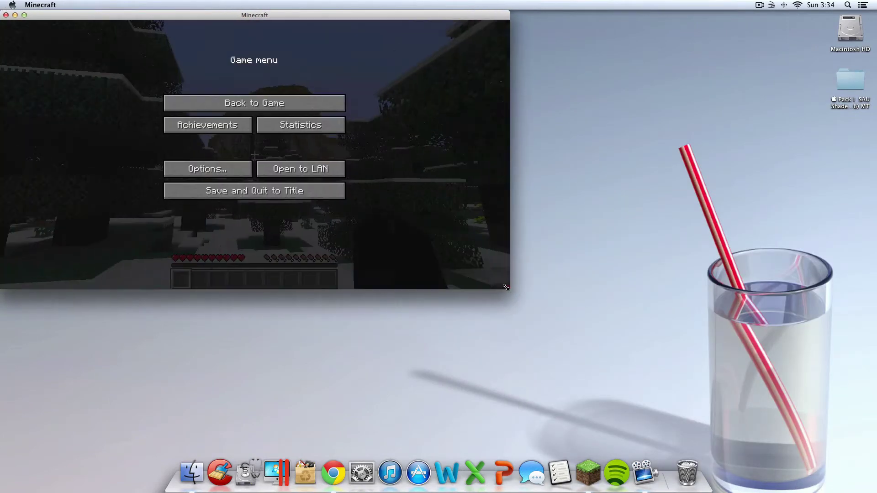
- Go to the Shaders settings in the game options and open the shaders folder from there
left_click(219, 168)
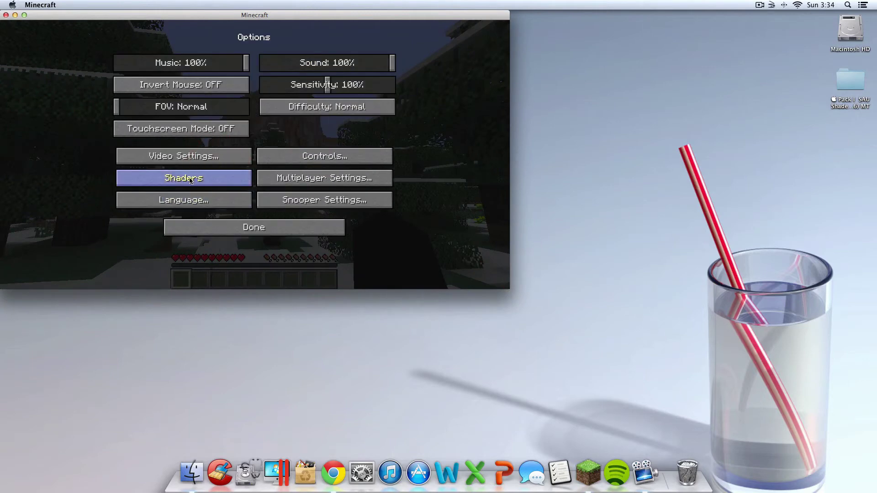
left_click(231, 226)
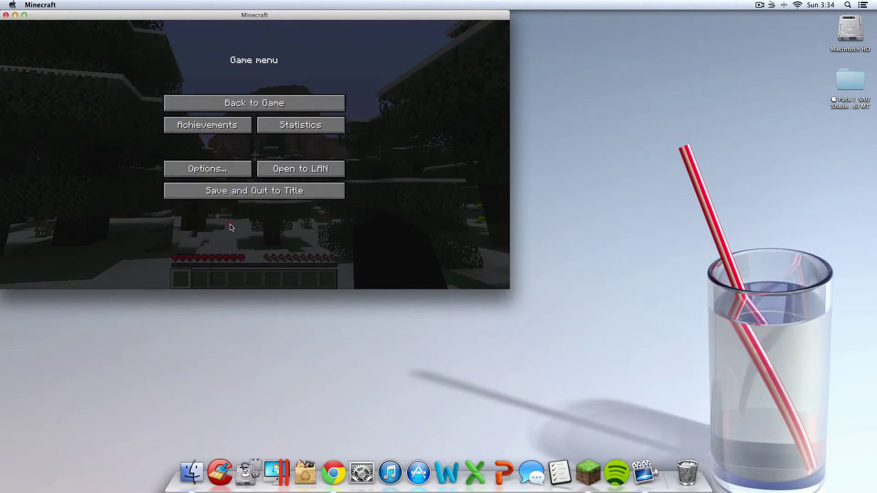
left_click(233, 165)
left_click(203, 176)
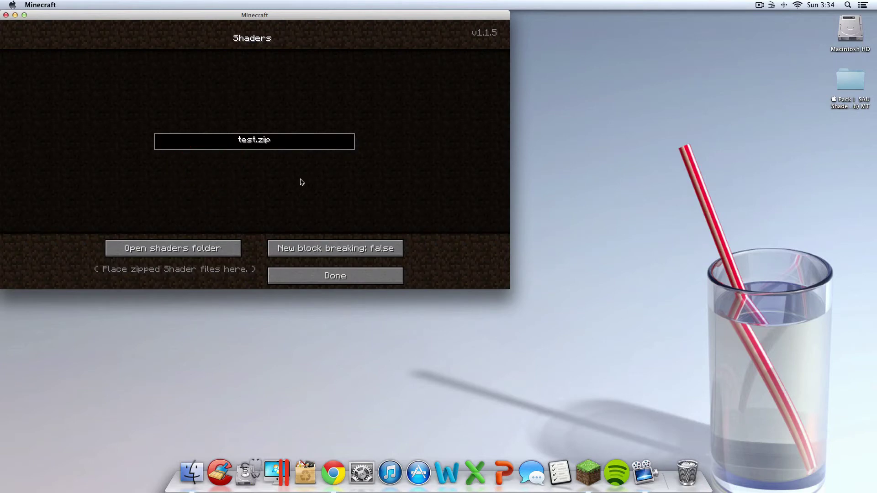
left_click(212, 249)
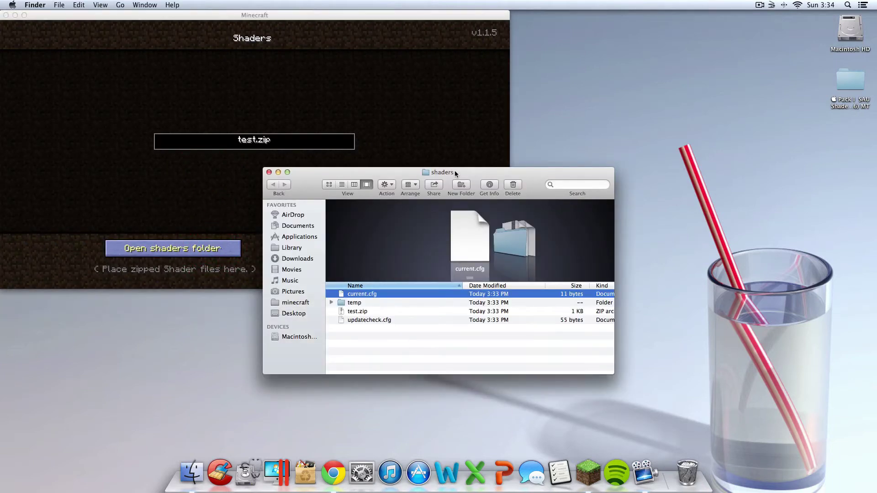
- Move the shaders folder window out of the way and open the SAU Shaders (1.4.6) MT pack folder from the desktop
left_click_drag(456, 173, 191, 2)
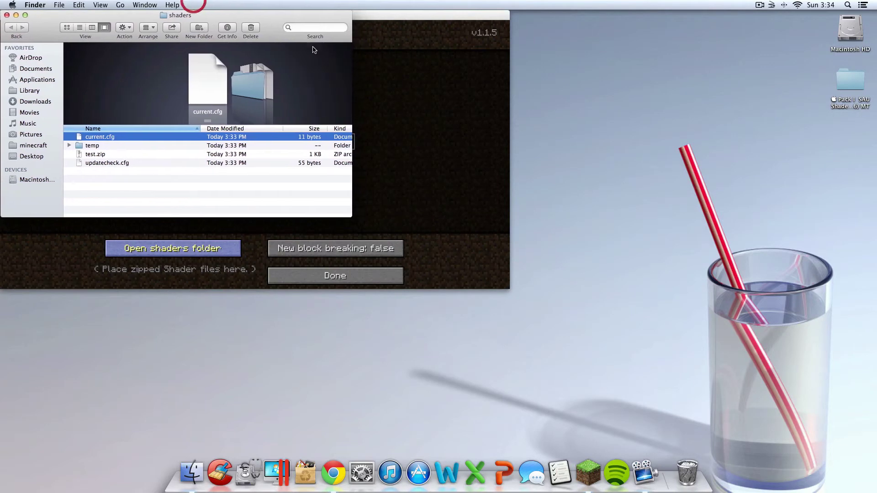
left_click(847, 82)
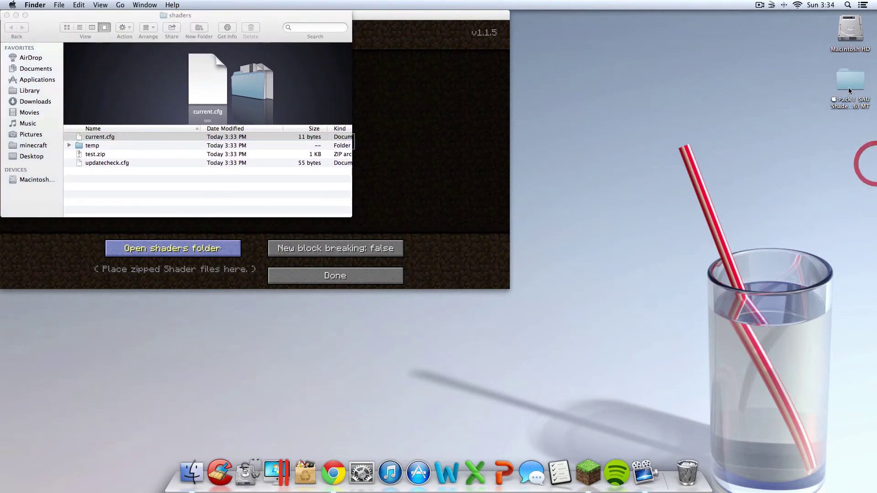
double_click(851, 103)
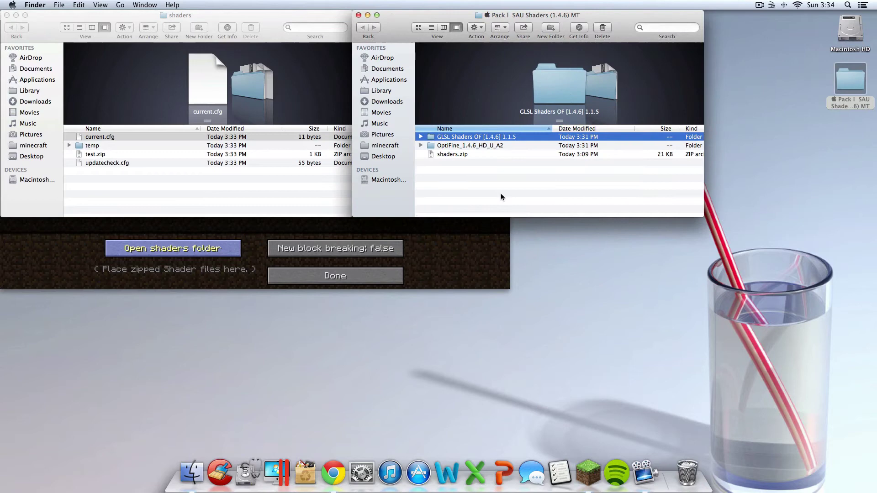
- Copy shaders.zip from the SAU Shaders pack folder into Minecraft's shaders folder
left_click(489, 169)
left_click(443, 154)
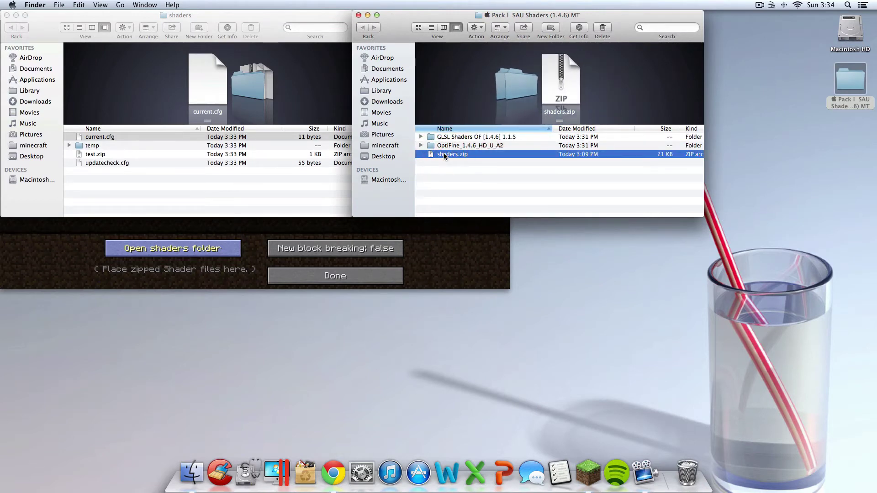
right_click(443, 153)
left_click(452, 253)
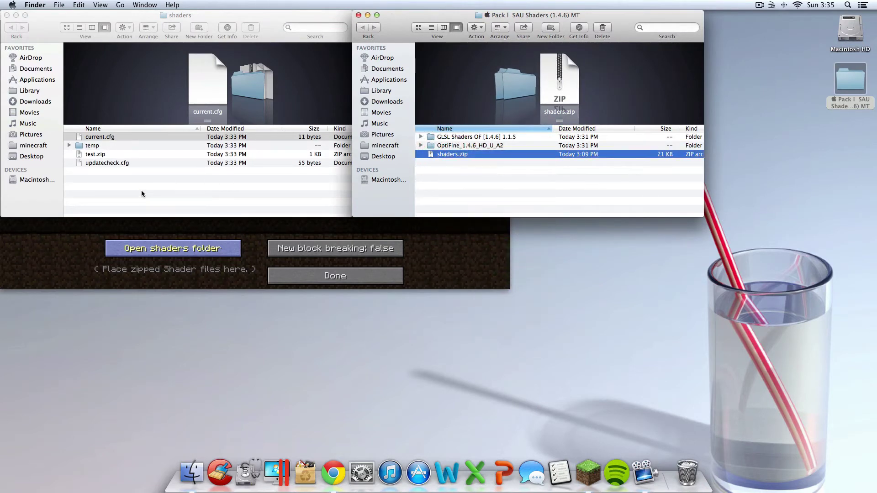
right_click(142, 191)
left_click(180, 223)
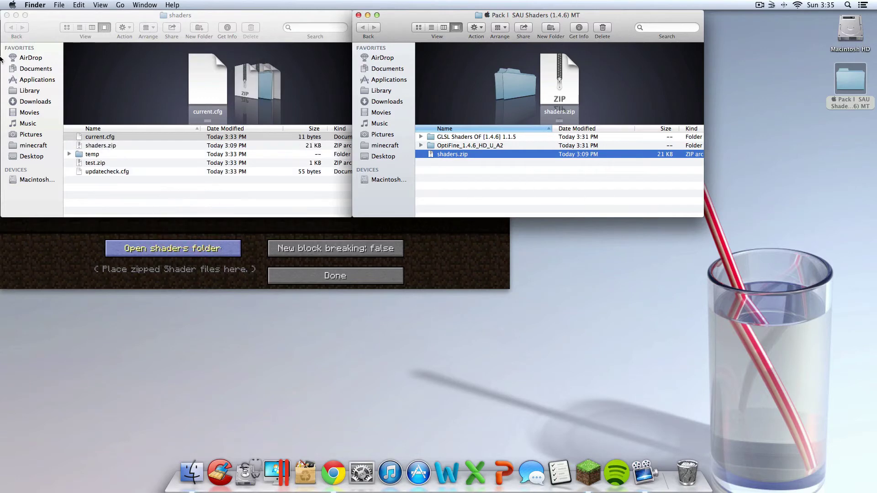
- Close the shaders folder window and the SAU Shaders pack folder window
left_click(7, 15)
left_click(358, 16)
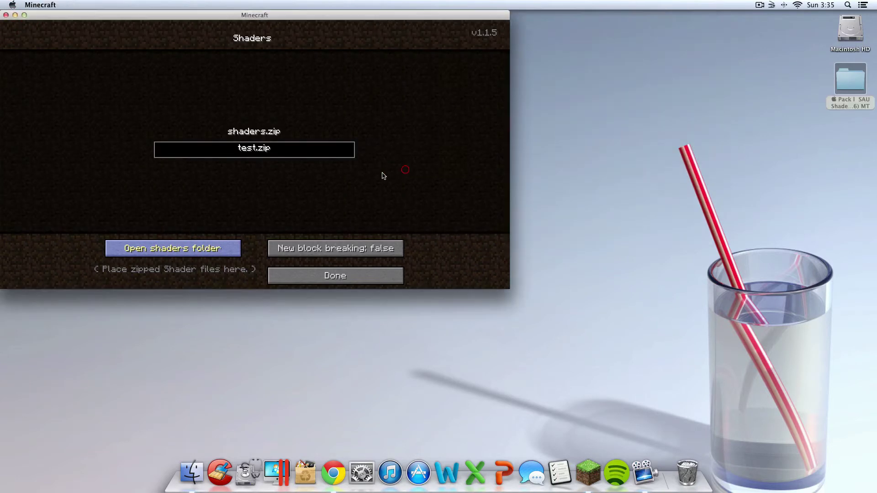
left_click(7, 16)
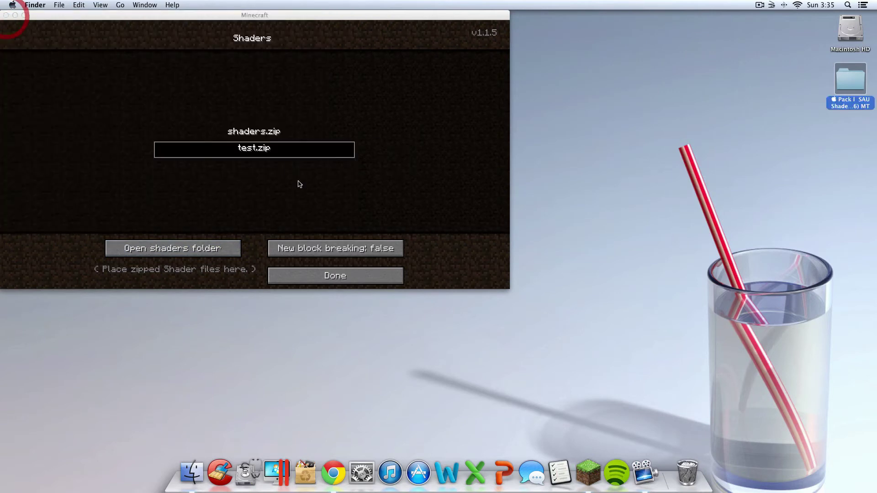
- Select shaders.zip as the active shader in Minecraft and return to the game menu
left_click(303, 185)
left_click(256, 133)
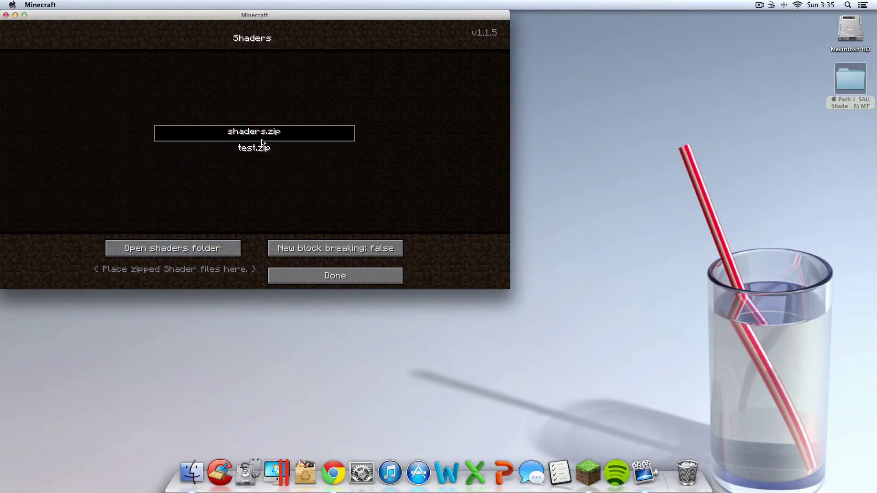
left_click(359, 282)
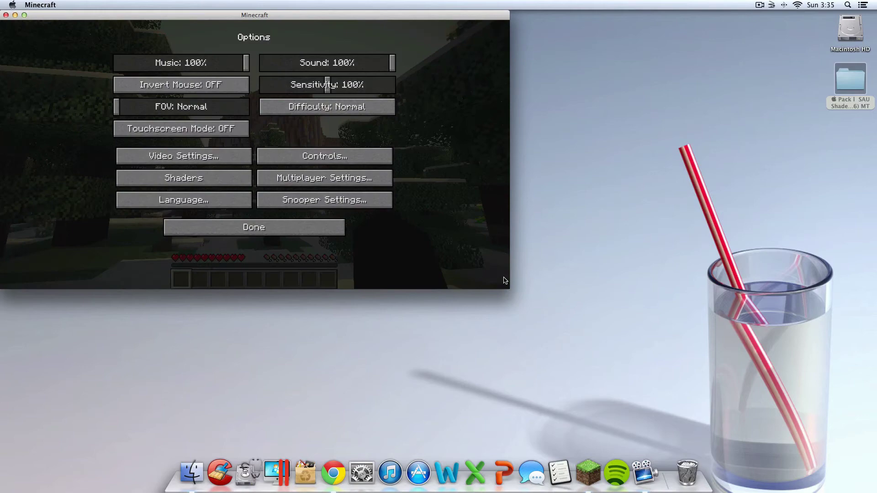
left_click(297, 231)
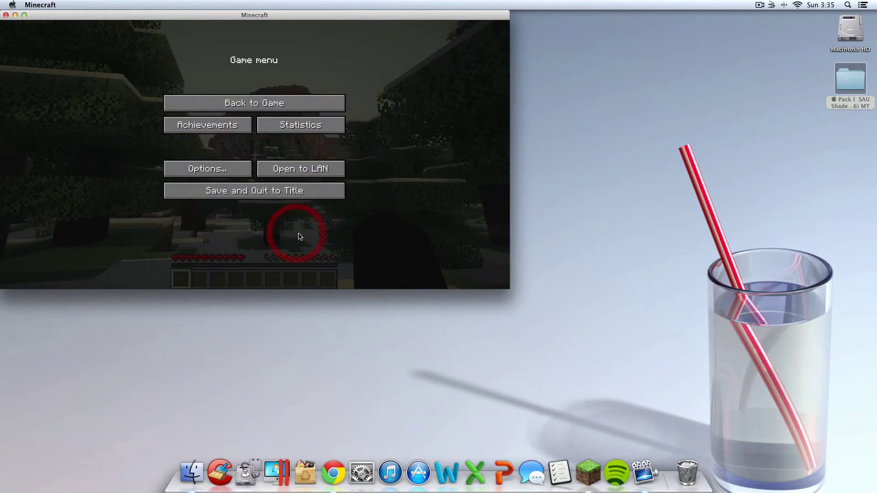
- Enlarge the game window to fill the screen, walk through the snowy forest to examine the shader effects, and pause the game
left_click(247, 98)
key("Escape")
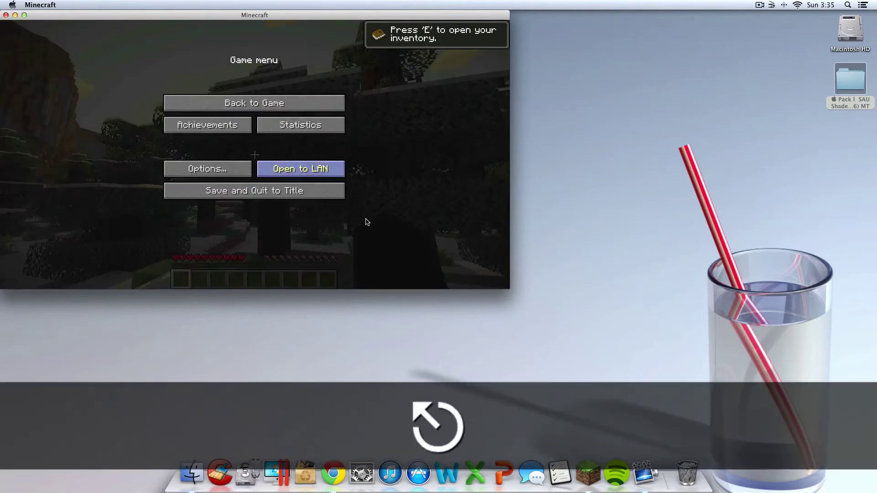
left_click_drag(512, 290, 874, 439)
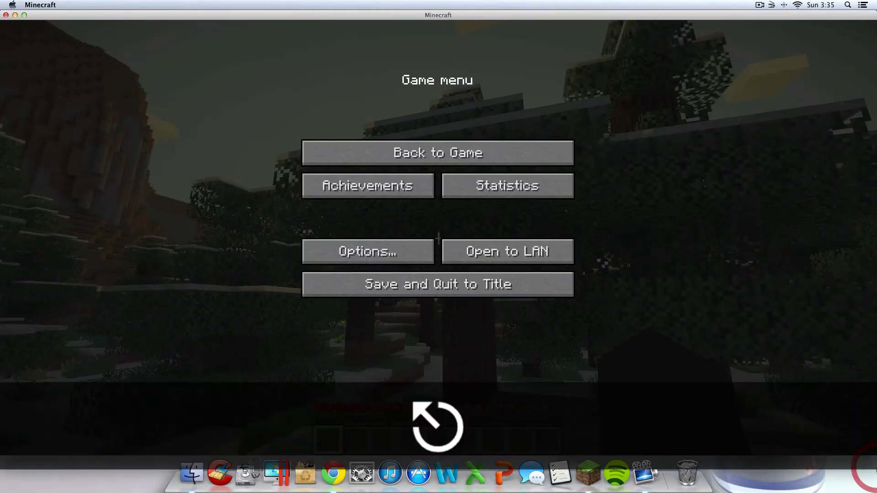
key("Escape")
key("w")
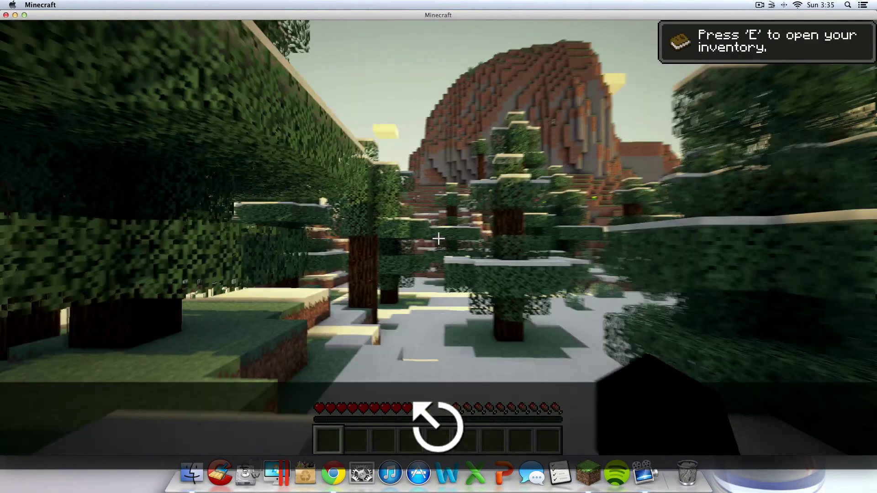
key("w")
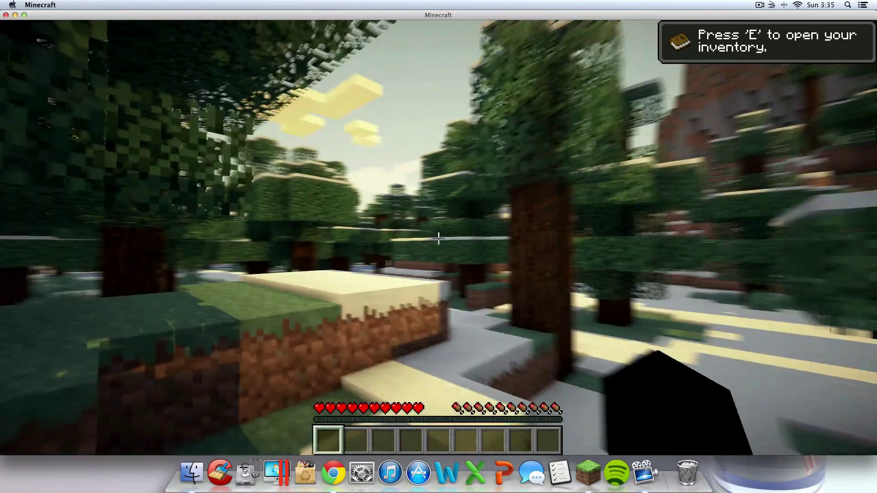
key("Escape")
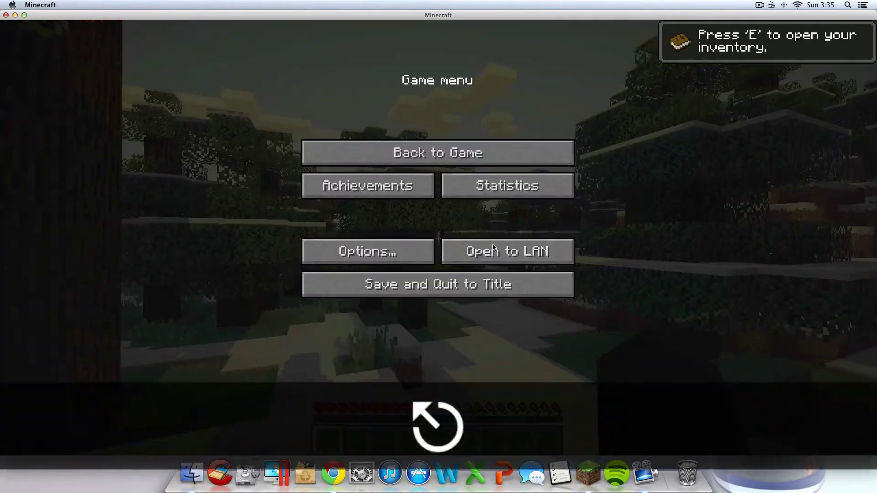
- Shrink the game window to about half the screen width and walk through the forest to check how smoothly the shaders run
left_click_drag(874, 453, 471, 345)
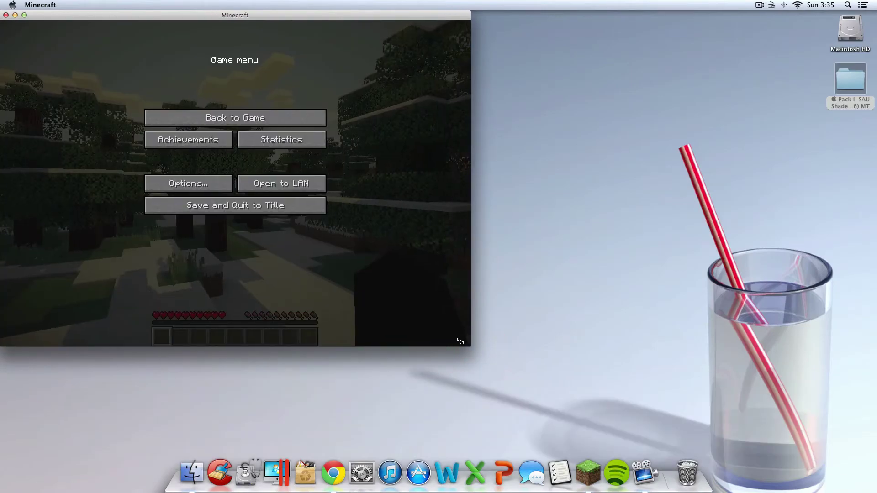
left_click(246, 125)
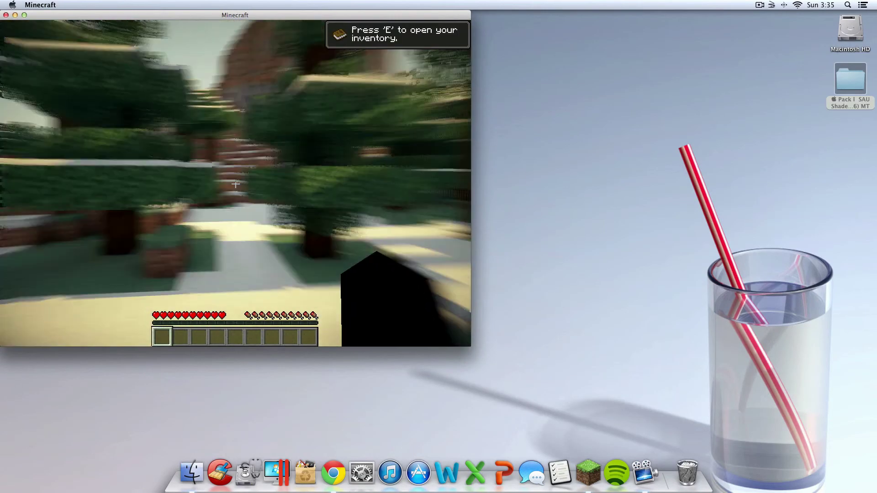
key("w")
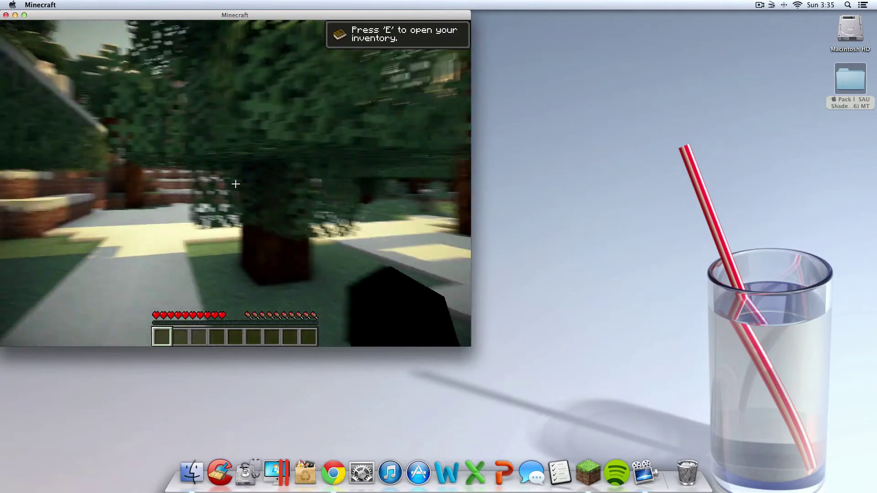
key("w")
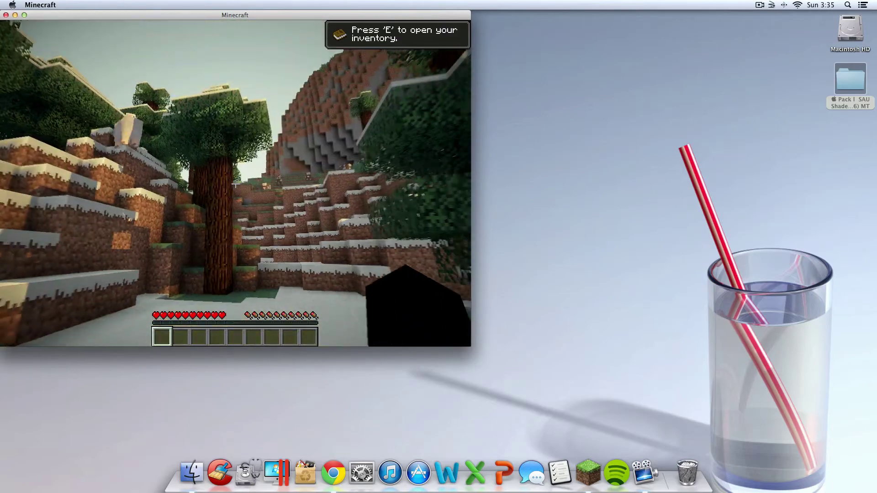
key("Escape")
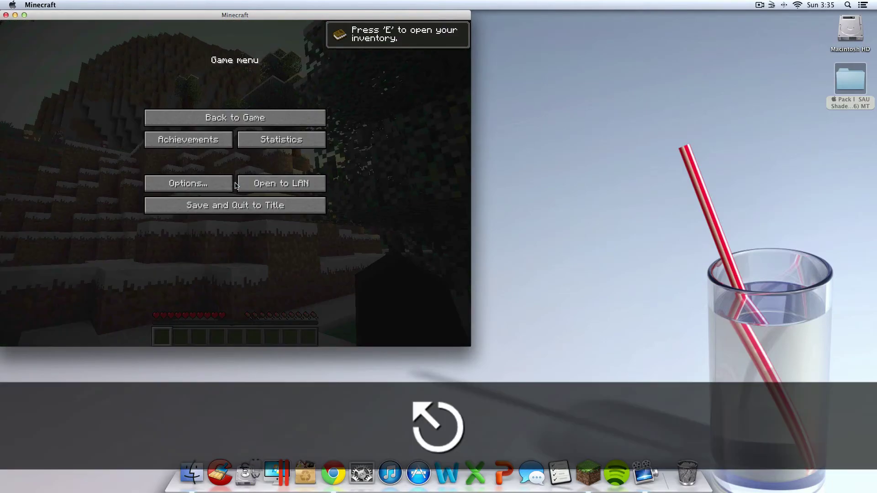
- Open the About This Mac system information and place its window beside the game
left_click(72, 16)
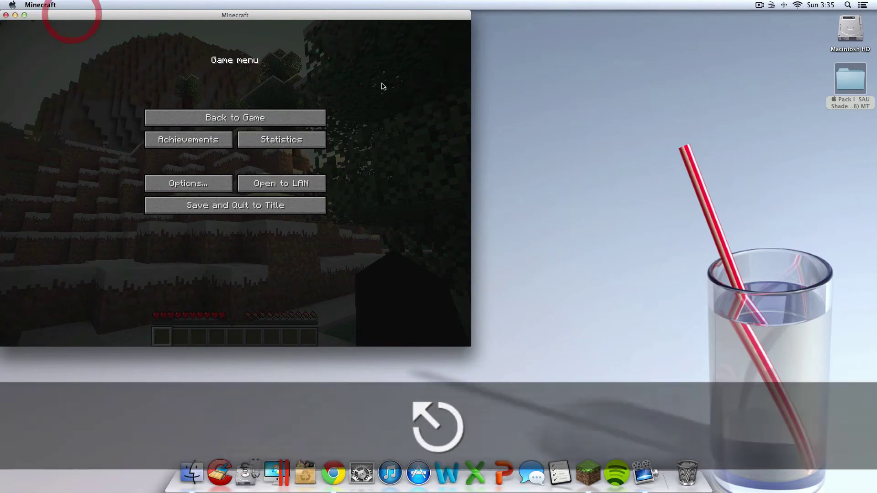
left_click_drag(447, 87, 605, 5)
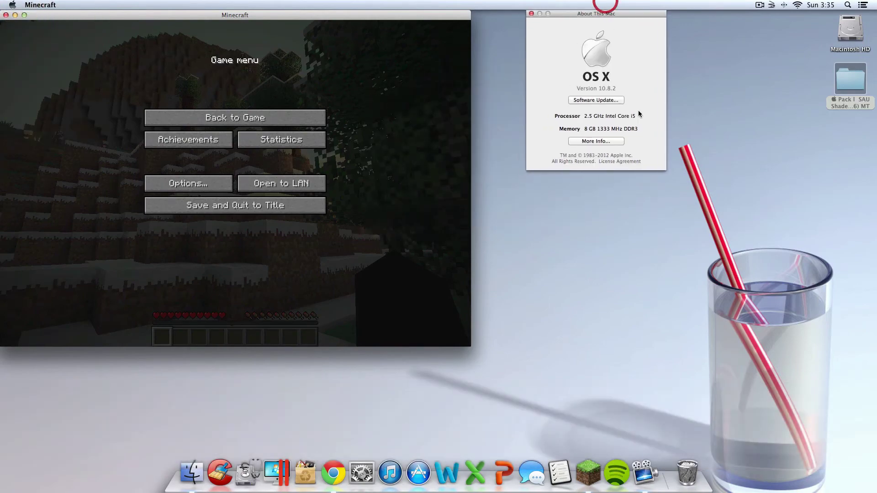
left_click(682, 215)
- Resume the game, examine the shader lighting and shadows on the grassy and desert terrain, and pause again
left_click(289, 119)
left_click(290, 119)
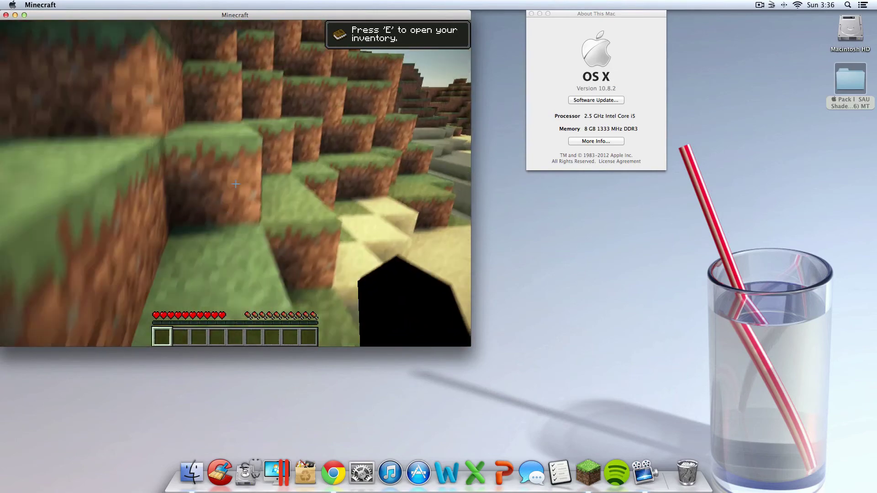
key("ctrl+Left")
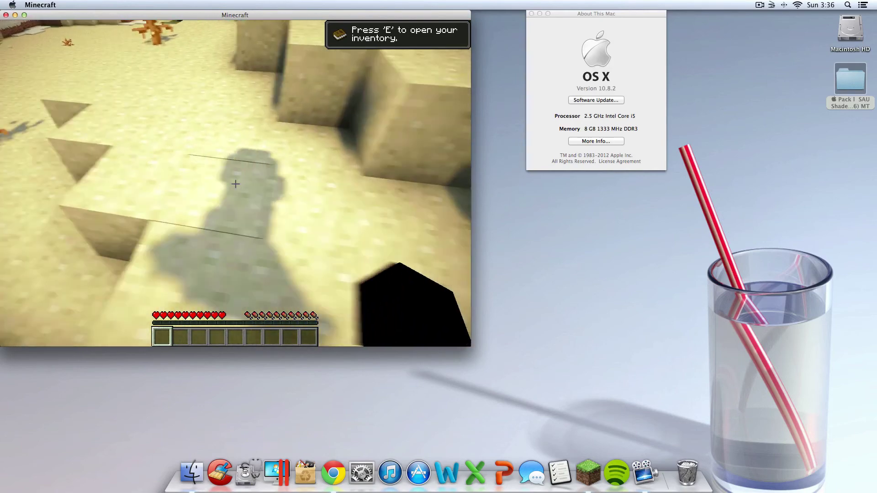
key("Escape")
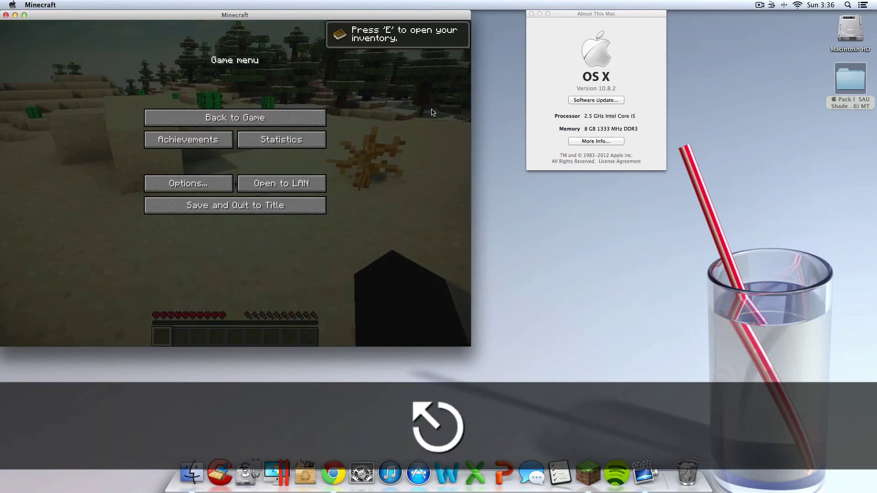